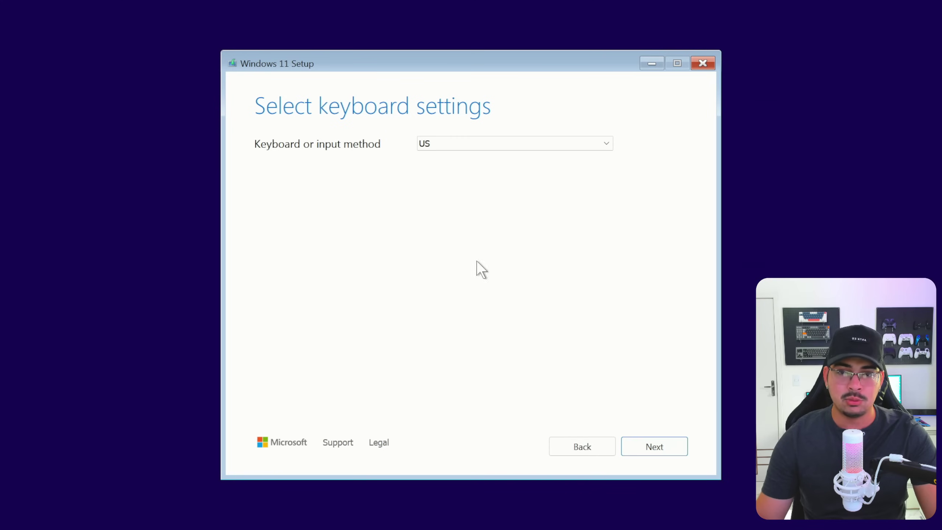
- Keep the US keyboard and choose to install Windows 11, agreeing that all files, apps and settings are deleted
{"action": "left_click", "coordinate": [651, 453]}
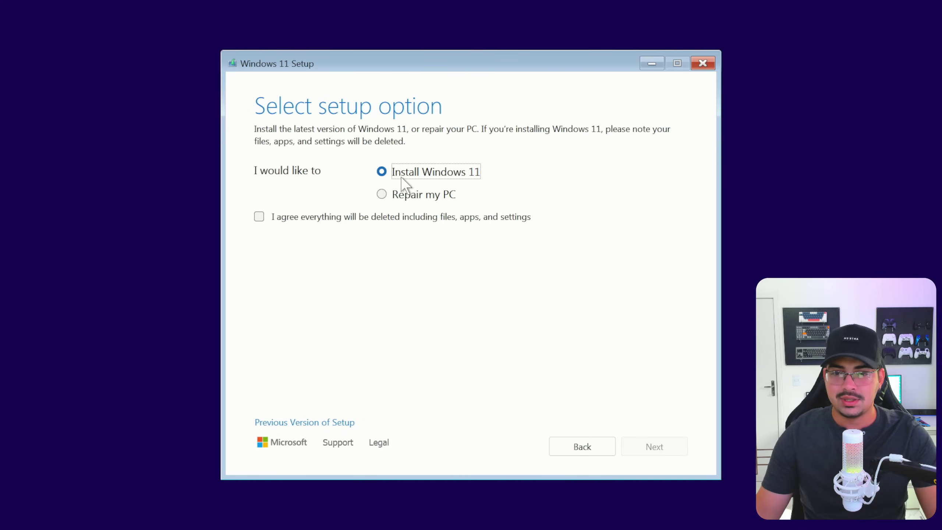
{"action": "left_click", "coordinate": [346, 217]}
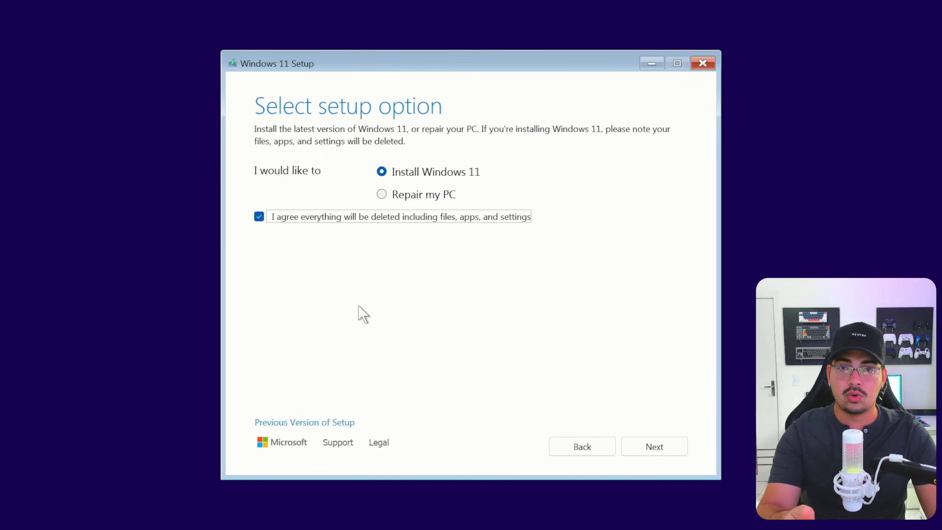
{"action": "left_click", "coordinate": [651, 443]}
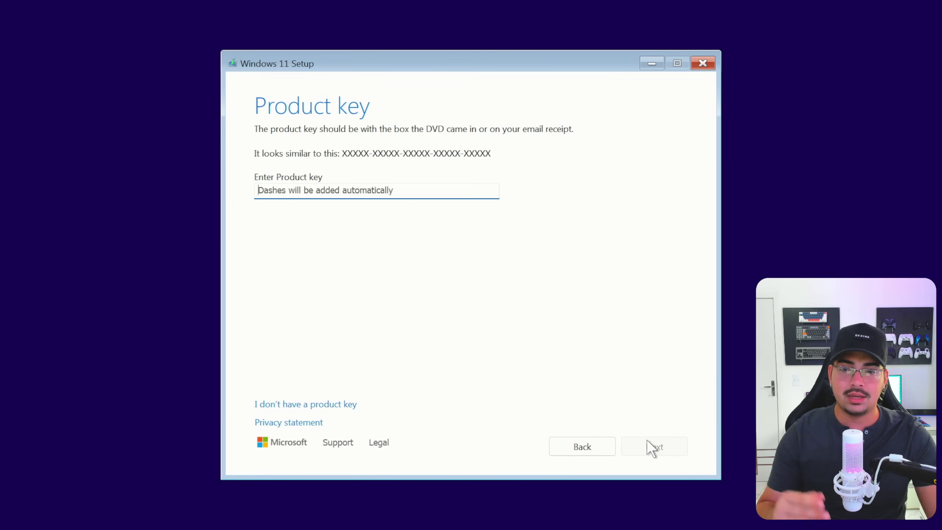
- Continue without a product key and choose the Windows 11 IoT Enterprise LTSC image
{"action": "left_click", "coordinate": [302, 405]}
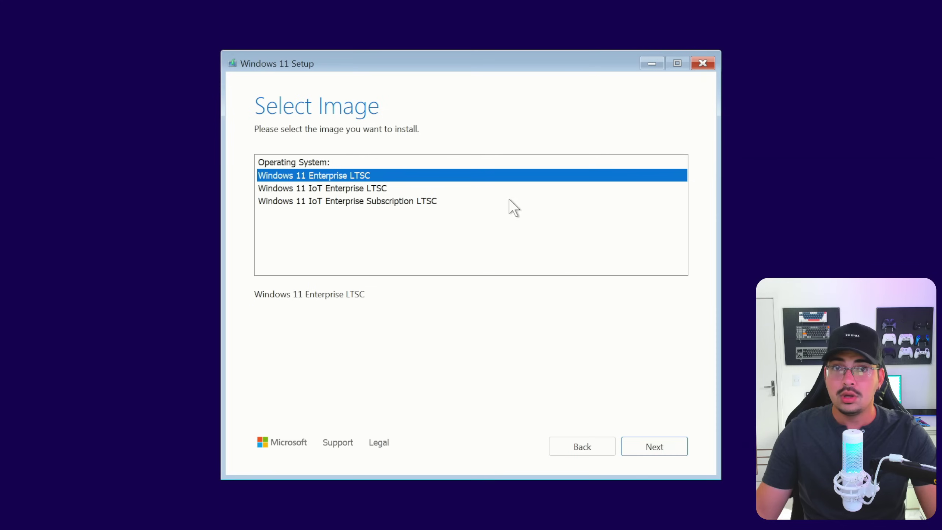
{"action": "left_click", "coordinate": [326, 188]}
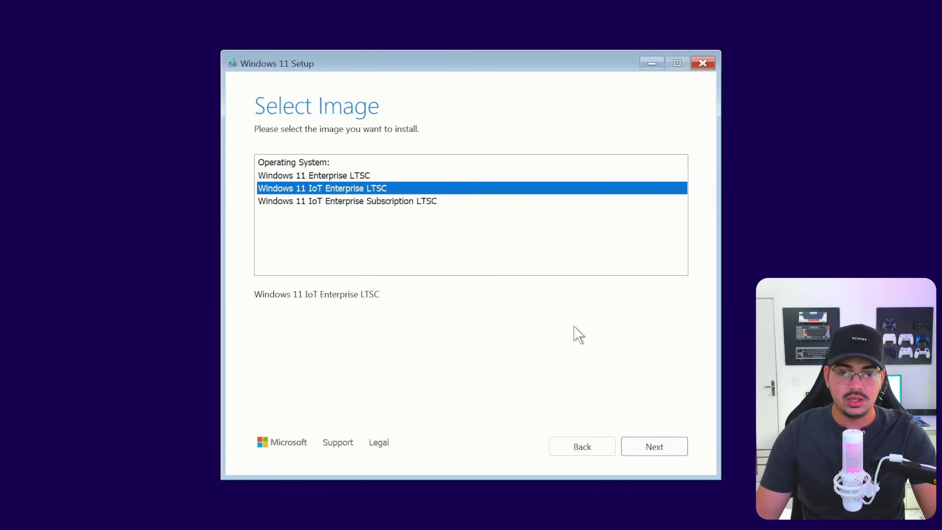
{"action": "left_click", "coordinate": [630, 445]}
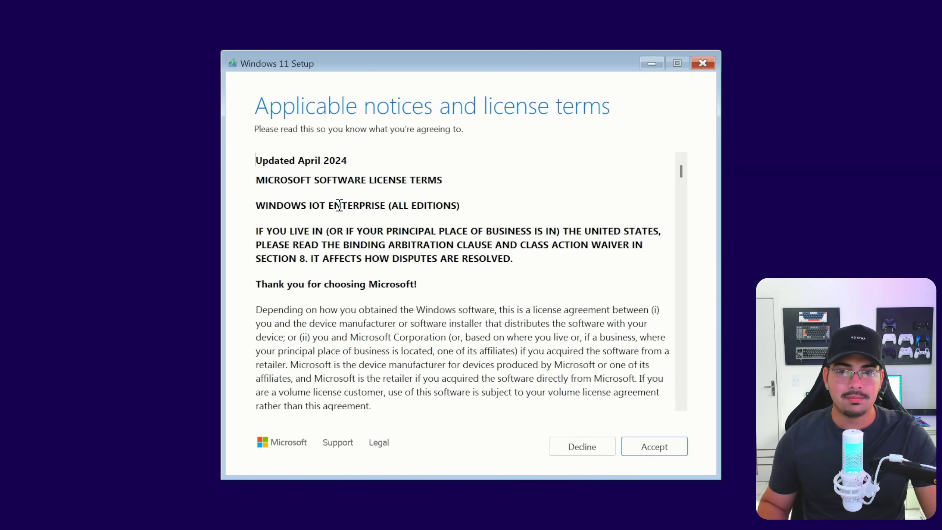
- Skim through the Windows IoT Enterprise license terms and accept them
{"action": "scroll", "coordinate": [597, 364], "scroll_direction": "down", "scroll_amount": 4}
{"action": "scroll", "coordinate": [597, 364], "scroll_direction": "down", "scroll_amount": 10}
{"action": "left_click", "coordinate": [673, 447]}
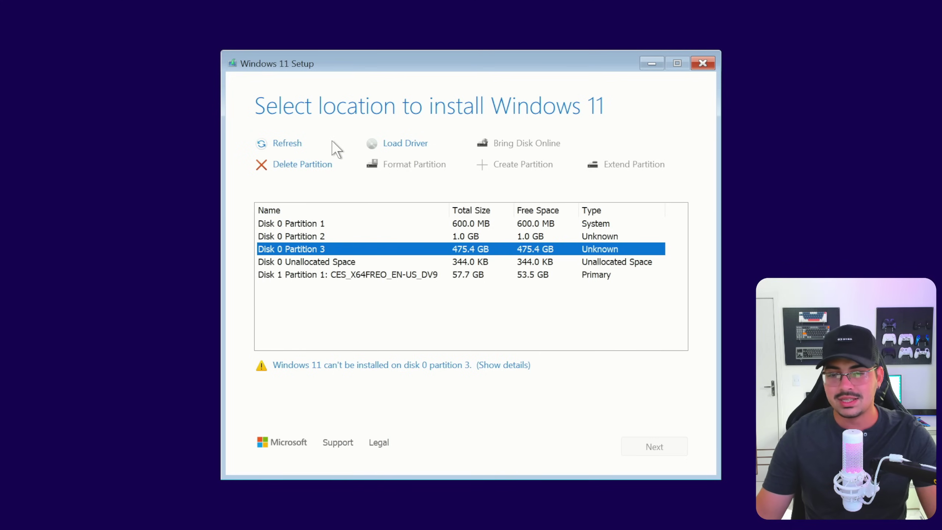
- Delete all partitions on Disk 0 and start installing Windows 11 on its unallocated space
{"action": "left_click", "coordinate": [326, 222]}
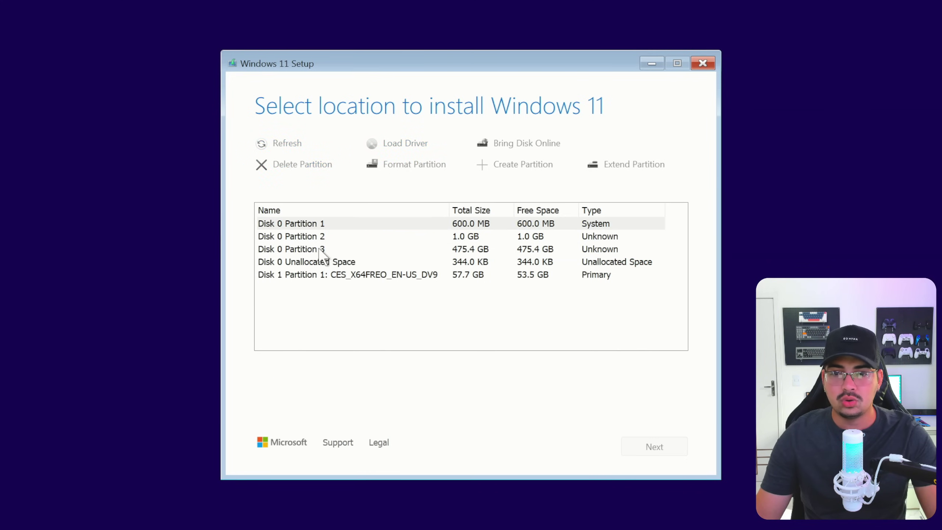
{"action": "left_click", "coordinate": [318, 248]}
{"action": "left_click", "coordinate": [301, 172]}
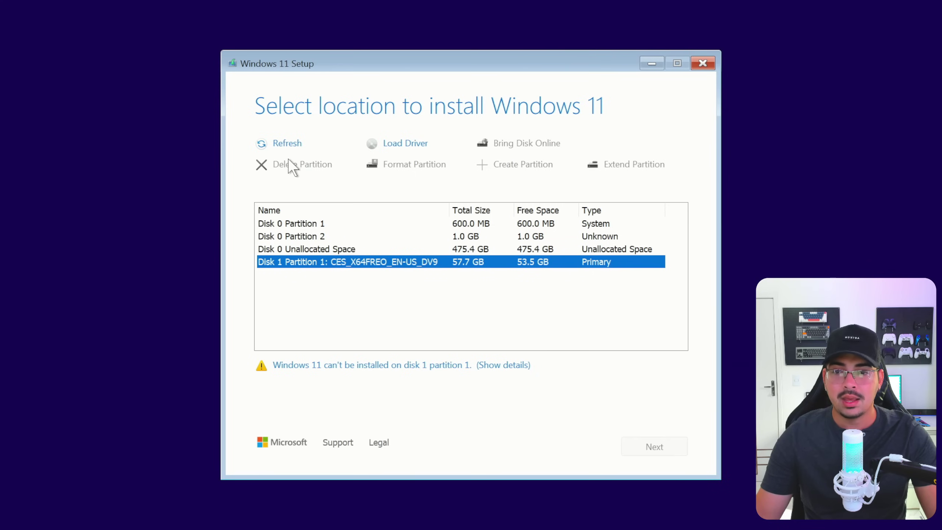
{"action": "left_click", "coordinate": [310, 247]}
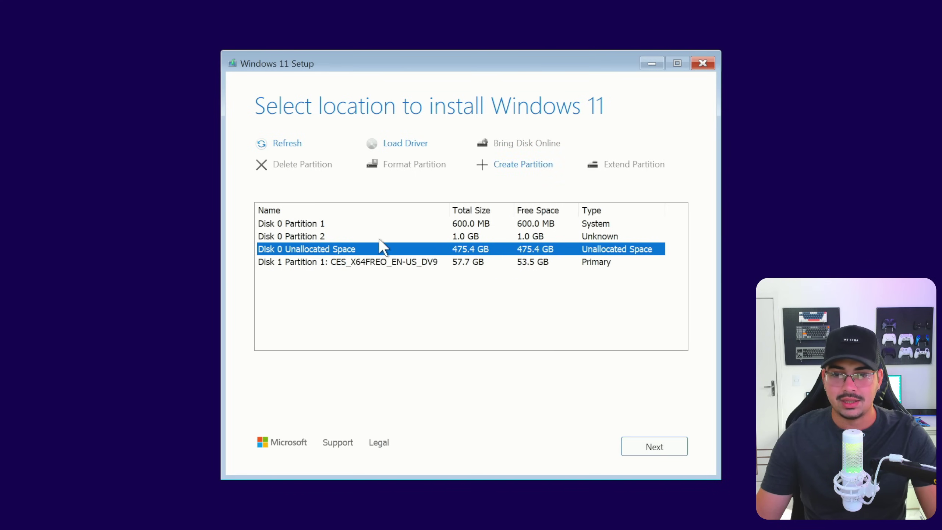
{"action": "left_click", "coordinate": [408, 234]}
{"action": "left_click", "coordinate": [352, 236]}
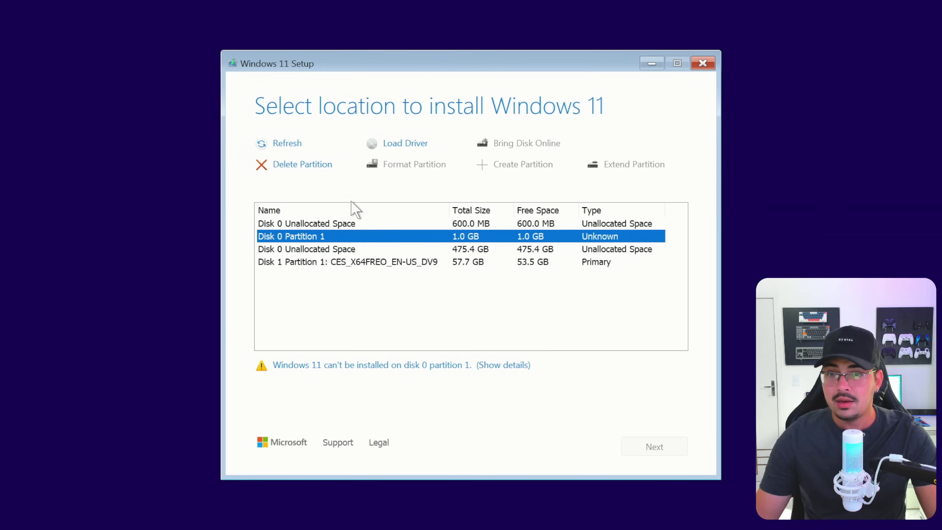
{"action": "left_click", "coordinate": [303, 164]}
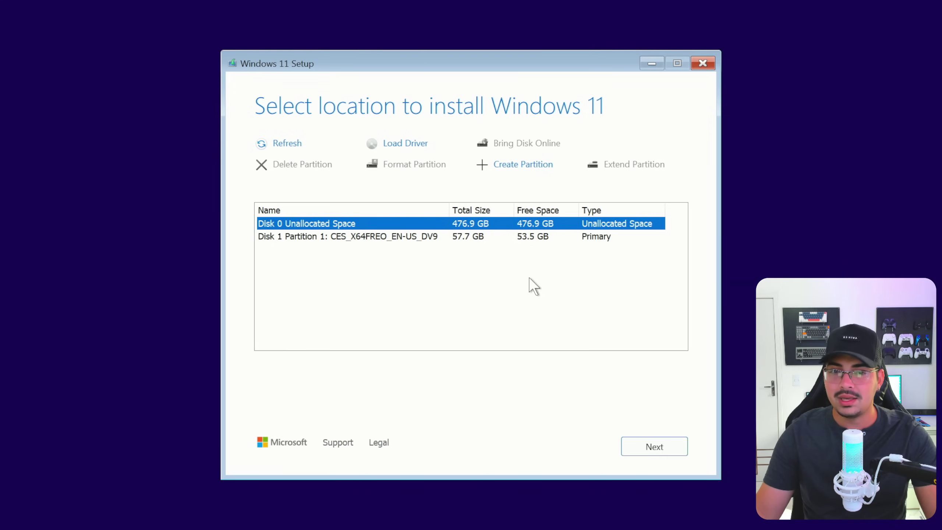
{"action": "left_click", "coordinate": [637, 443]}
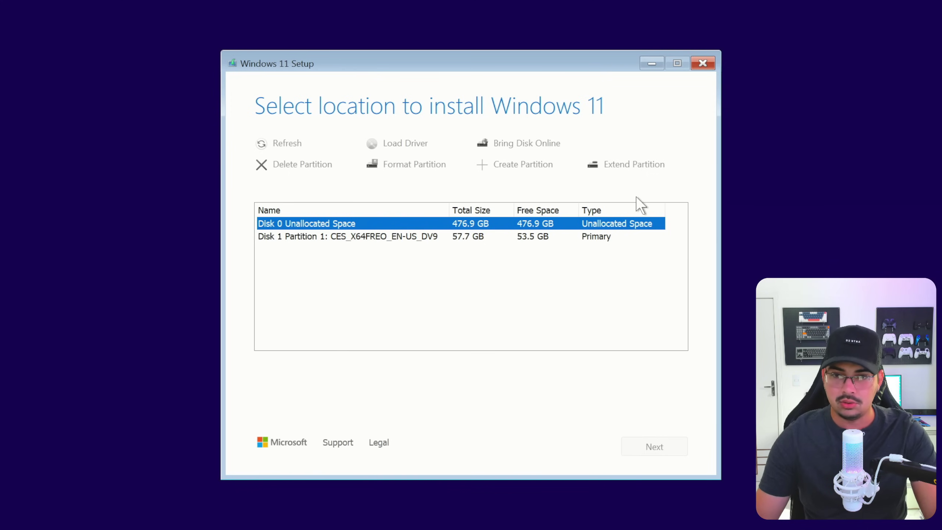
{"action": "left_click", "coordinate": [651, 452]}
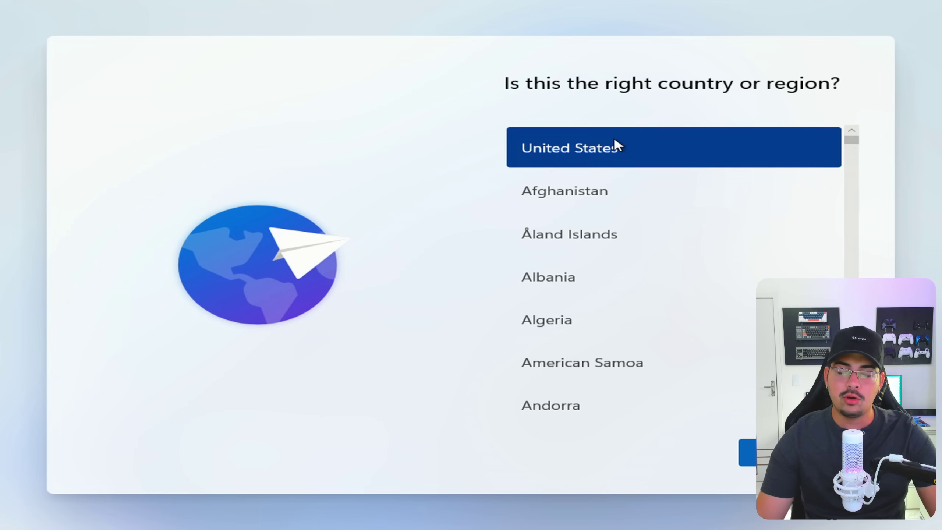
- Set the country or region to Brazil
{"action": "scroll", "coordinate": [567, 238], "scroll_direction": "down", "scroll_amount": 4}
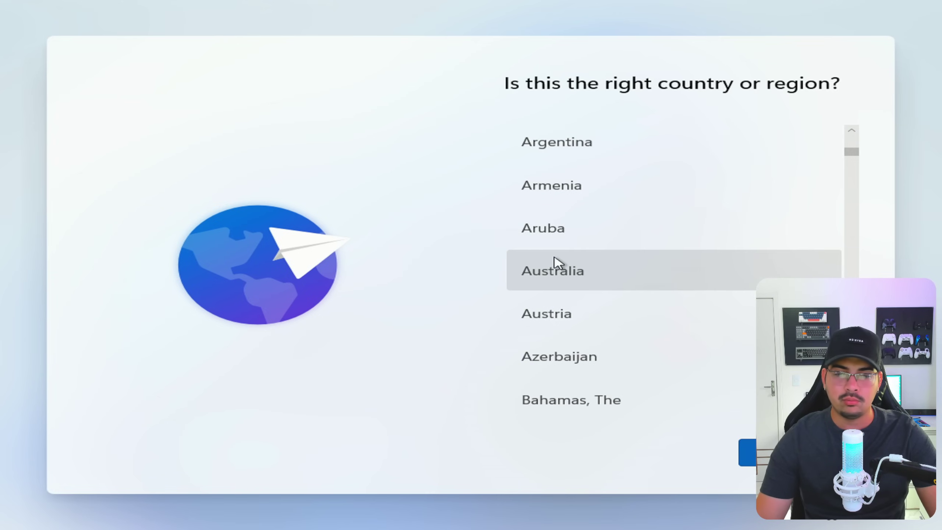
{"action": "scroll", "coordinate": [564, 290], "scroll_direction": "down", "scroll_amount": 6}
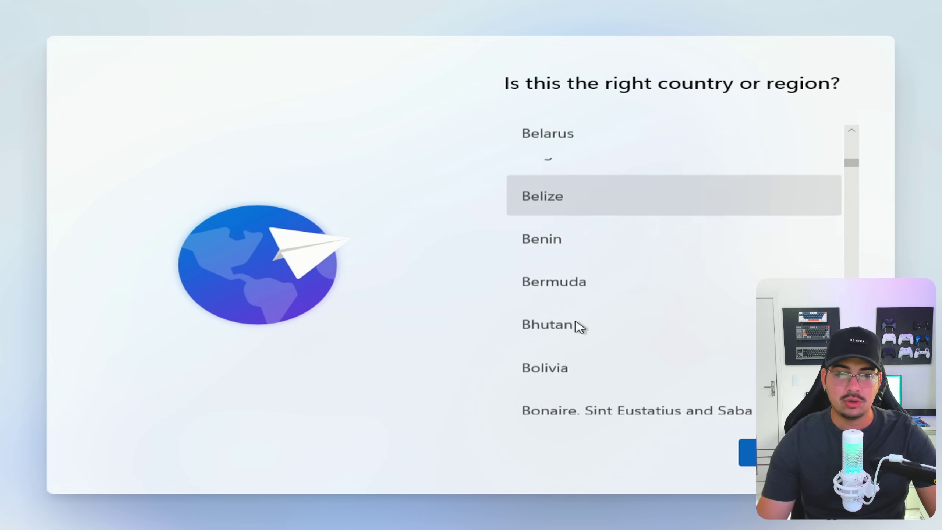
{"action": "left_click", "coordinate": [578, 262]}
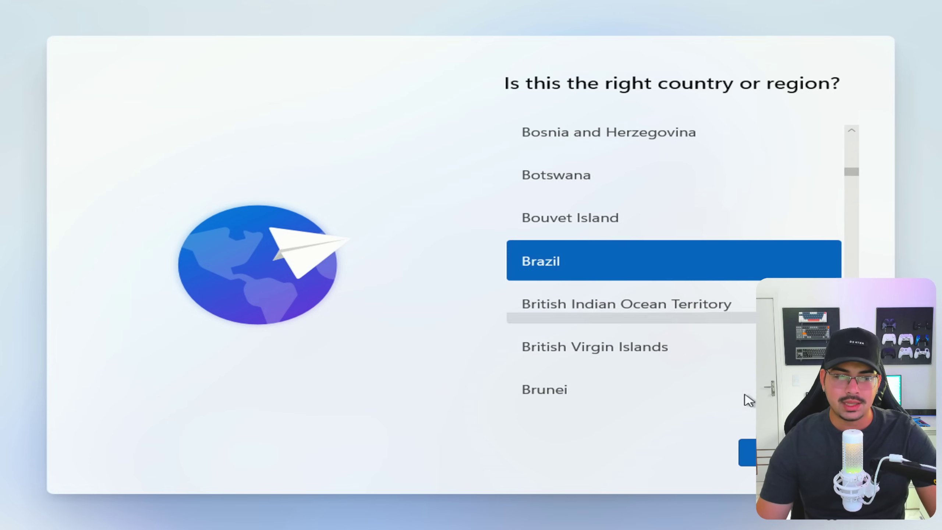
{"action": "left_click", "coordinate": [747, 453]}
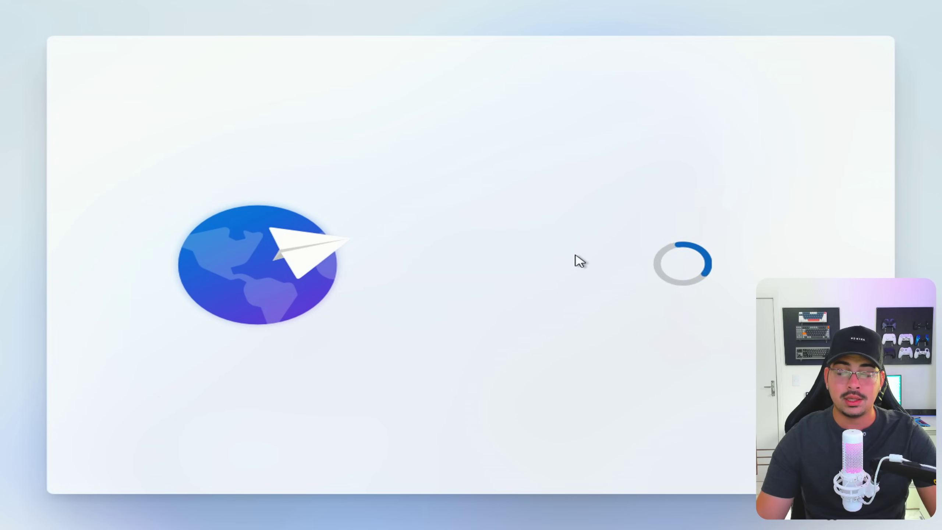
- Accept the suggested keyboard layout without adding a second one, and continue setup without internet
{"action": "left_click", "coordinate": [747, 453]}
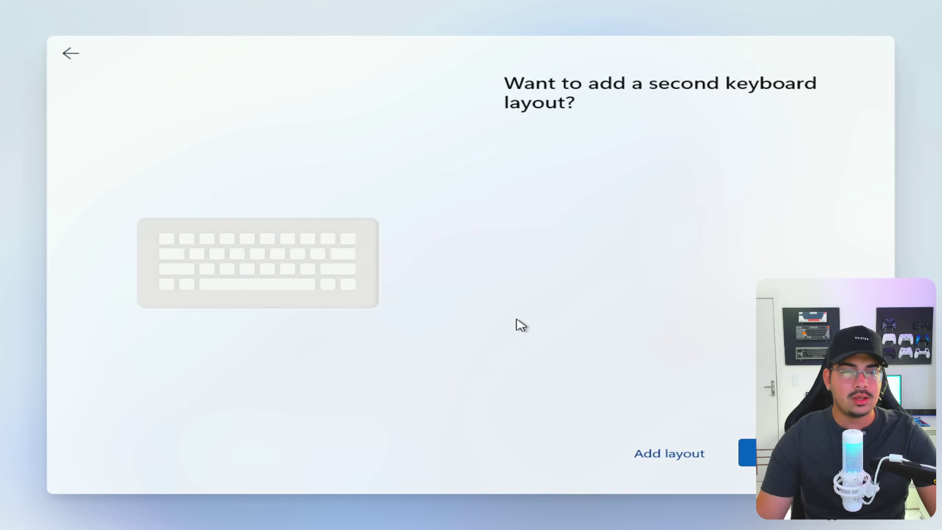
{"action": "left_click", "coordinate": [752, 453]}
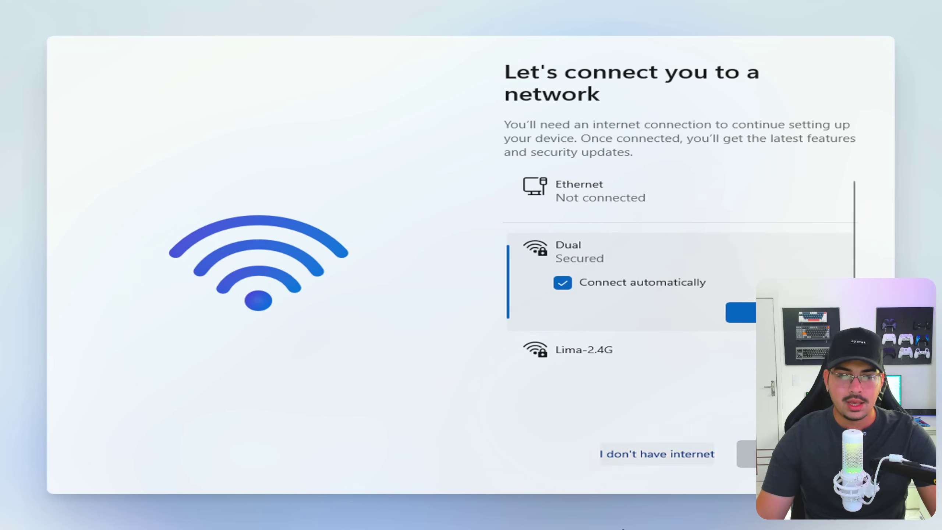
{"action": "left_click", "coordinate": [634, 454]}
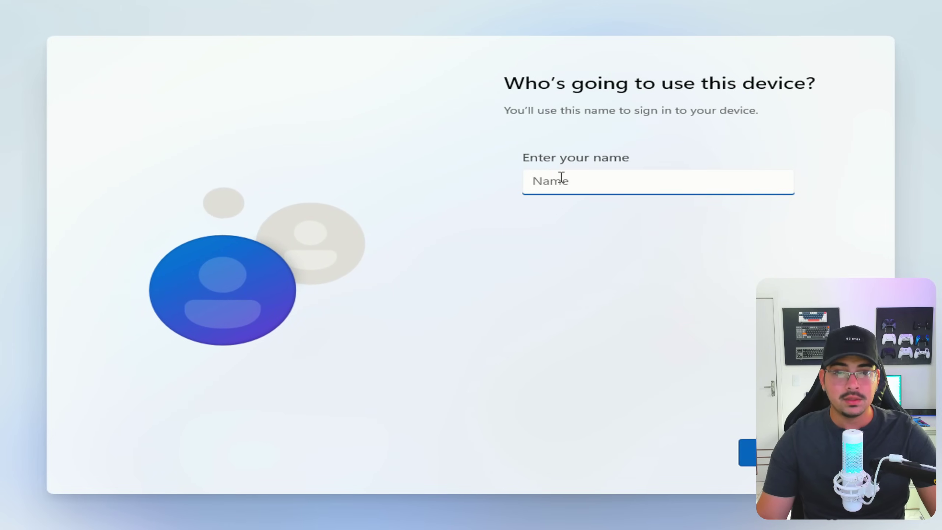
- Create the local account with the name "user" and no password
{"action": "type", "text": "user"}
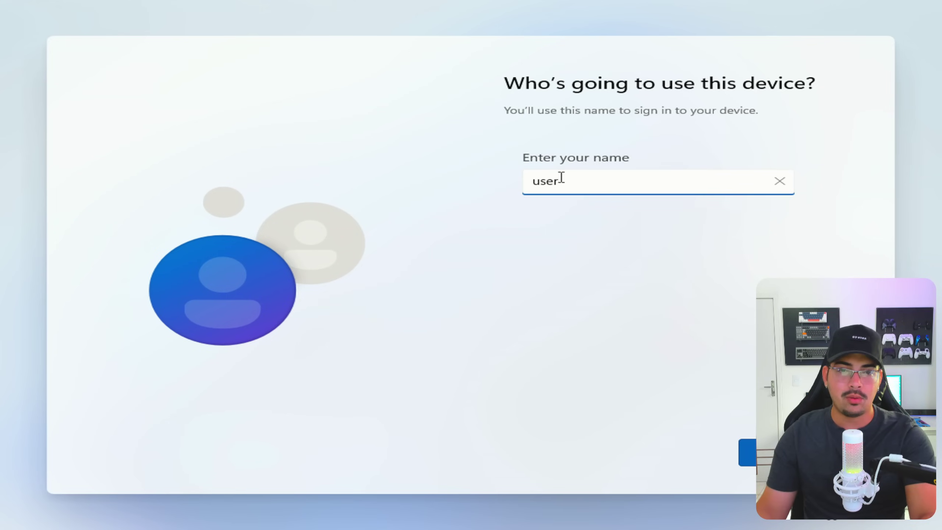
{"action": "key", "text": "Return"}
{"action": "key", "text": "Return"}
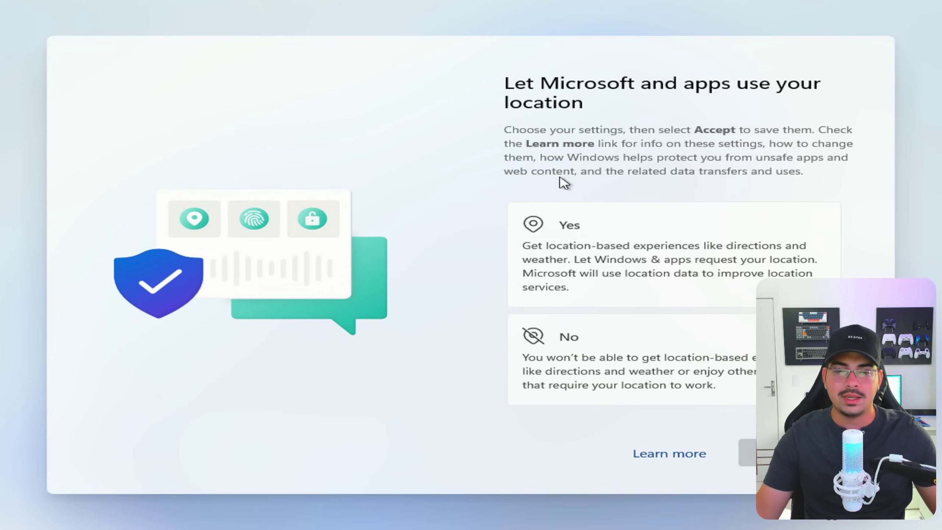
- Decline the location, inking and typing, and advertising ID privacy options, and allow only required diagnostic data
{"action": "left_click", "coordinate": [701, 374]}
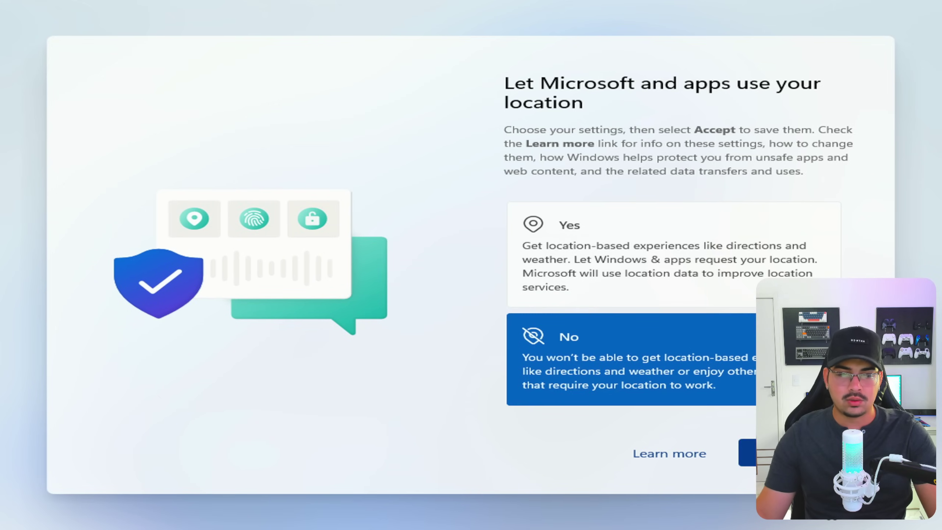
{"action": "key", "text": "Return"}
{"action": "left_click", "coordinate": [599, 364]}
{"action": "key", "text": "Return"}
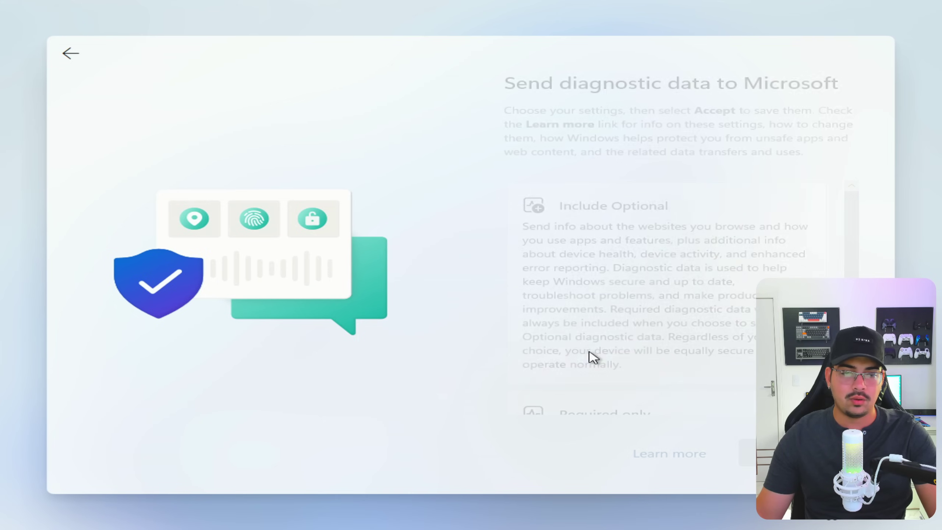
{"action": "left_click", "coordinate": [611, 406]}
{"action": "left_click", "coordinate": [748, 458]}
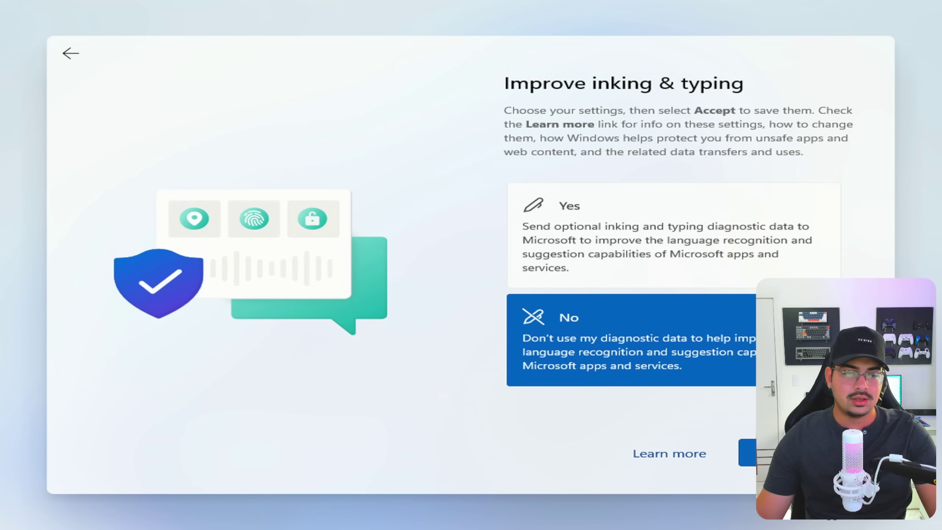
{"action": "left_click", "coordinate": [747, 459]}
{"action": "left_click", "coordinate": [747, 453]}
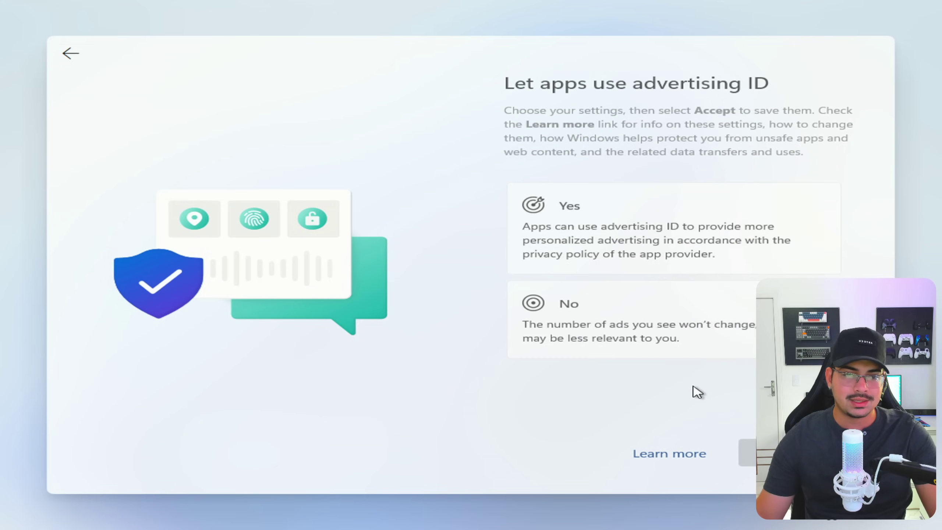
{"action": "left_click", "coordinate": [727, 352]}
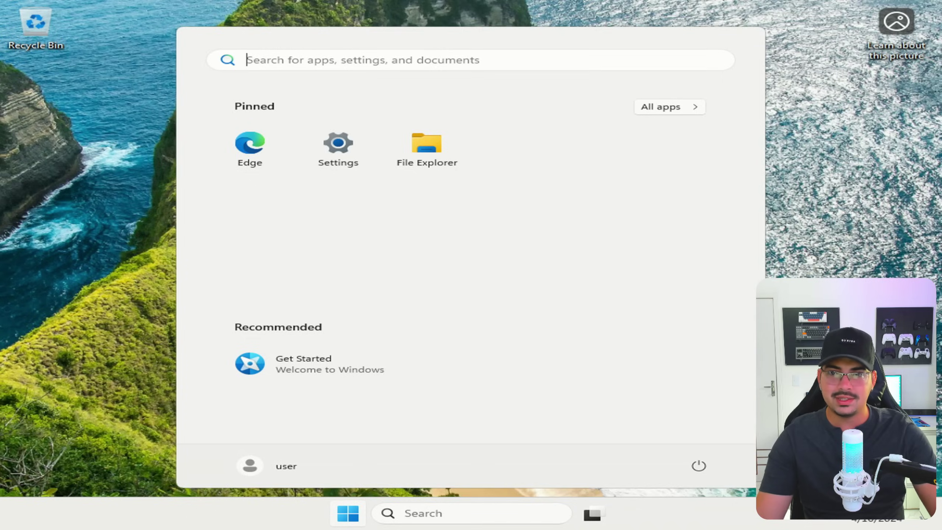
- Close the Start menu, open the desktop's Personalization settings and examine the available themes and options
{"action": "left_click", "coordinate": [352, 519]}
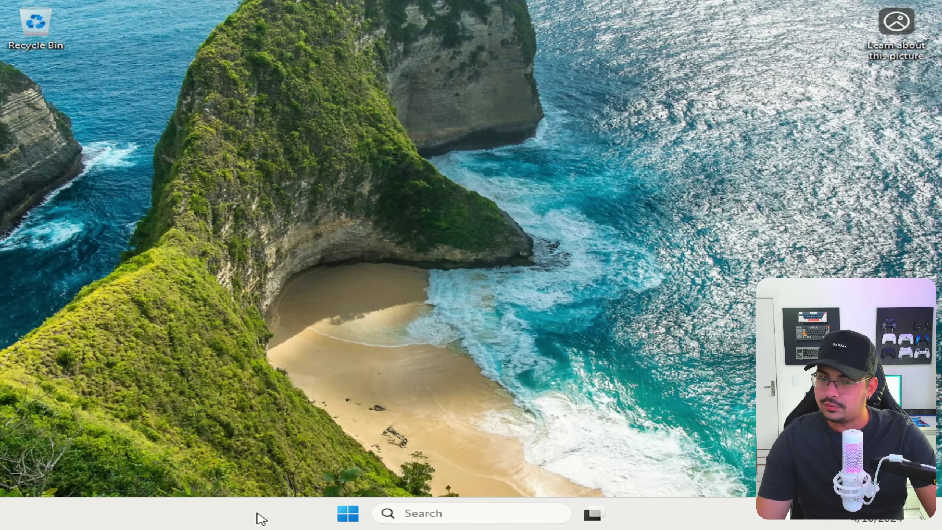
{"action": "right_click", "coordinate": [396, 249]}
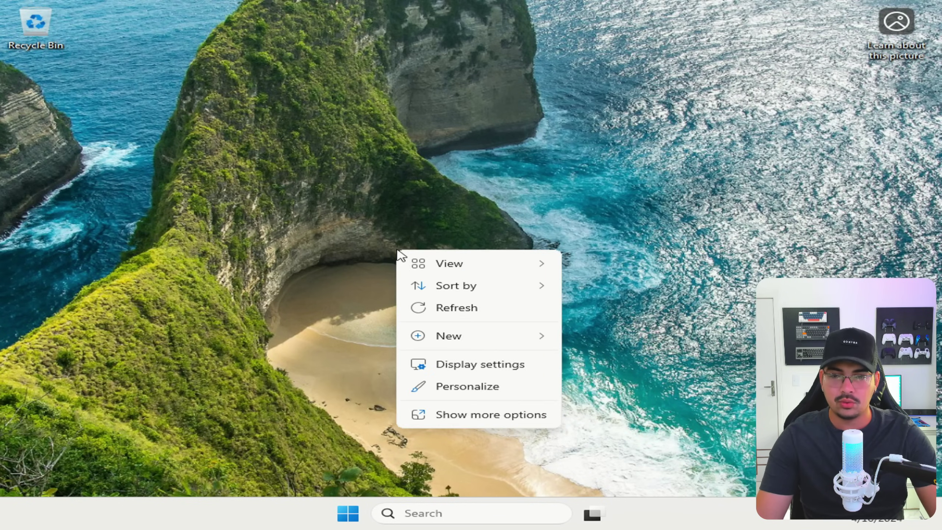
{"action": "left_click", "coordinate": [457, 393]}
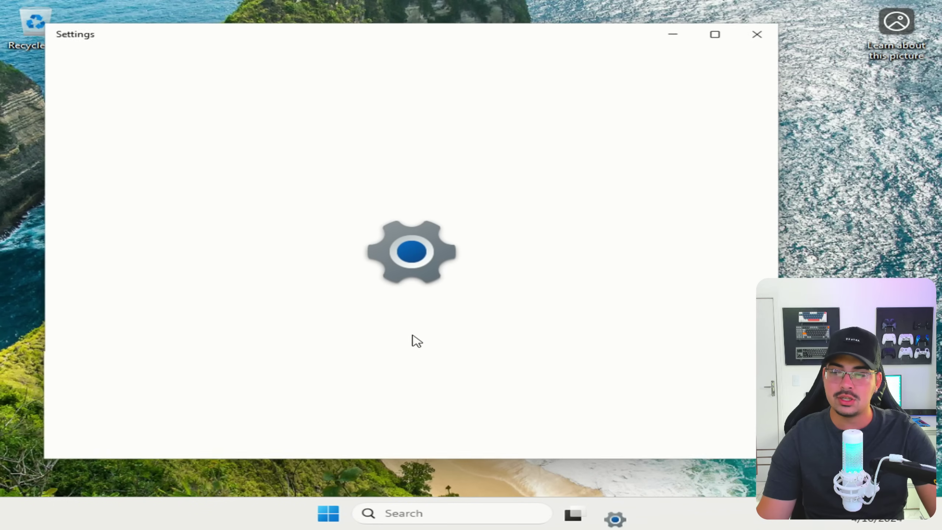
{"action": "scroll", "coordinate": [700, 395], "scroll_direction": "down", "scroll_amount": 3}
{"action": "scroll", "coordinate": [668, 399], "scroll_direction": "up", "scroll_amount": 2}
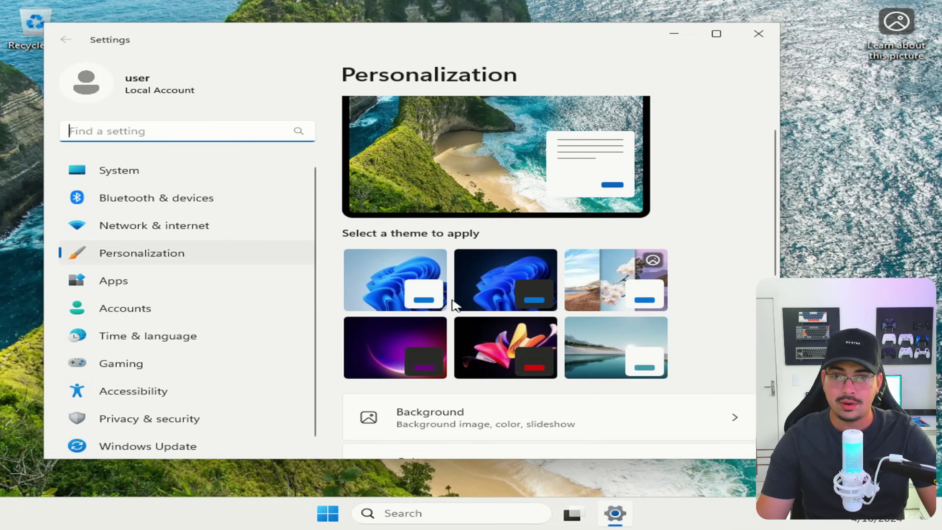
{"action": "scroll", "coordinate": [586, 392], "scroll_direction": "down", "scroll_amount": 8}
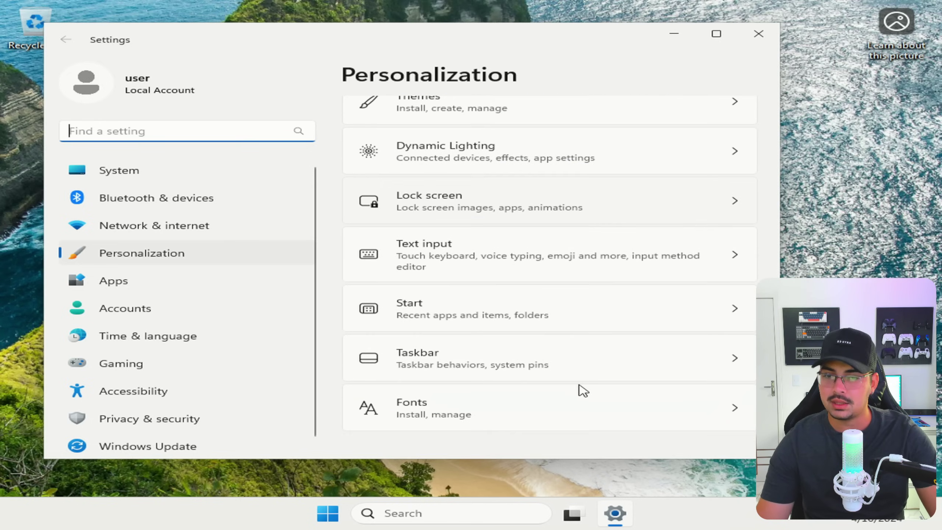
- Examine the device and Windows specifications on the System About page, and close Settings
{"action": "left_click", "coordinate": [159, 173]}
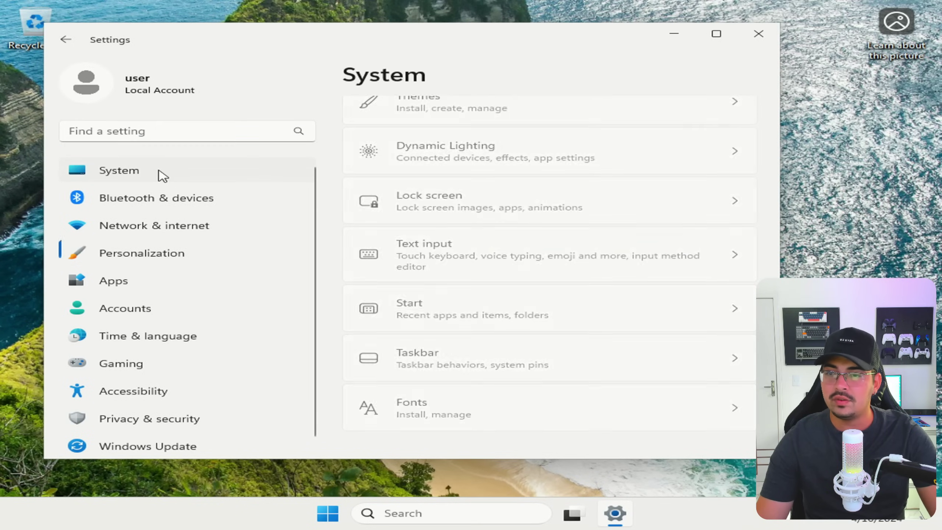
{"action": "scroll", "coordinate": [491, 267], "scroll_direction": "down", "scroll_amount": 15}
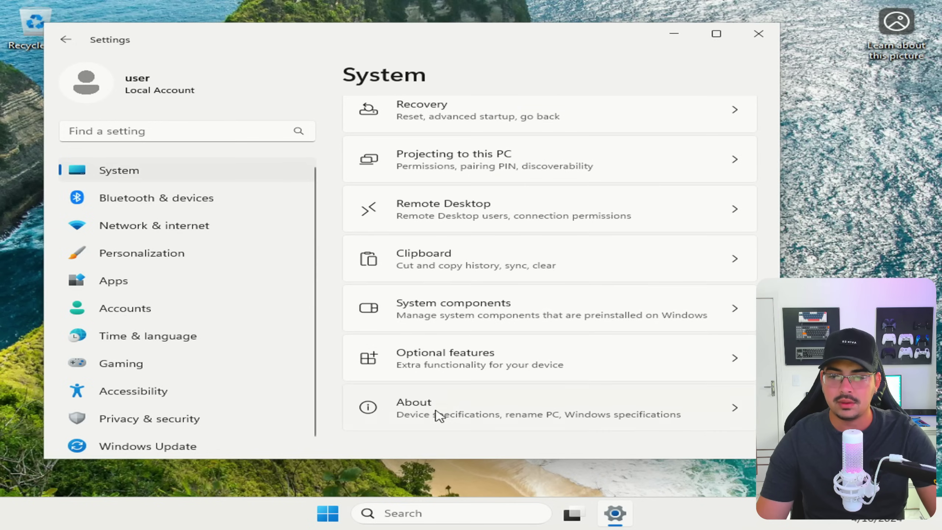
{"action": "left_click", "coordinate": [437, 413]}
{"action": "scroll", "coordinate": [549, 214], "scroll_direction": "down", "scroll_amount": 3}
{"action": "scroll", "coordinate": [599, 188], "scroll_direction": "up", "scroll_amount": 2}
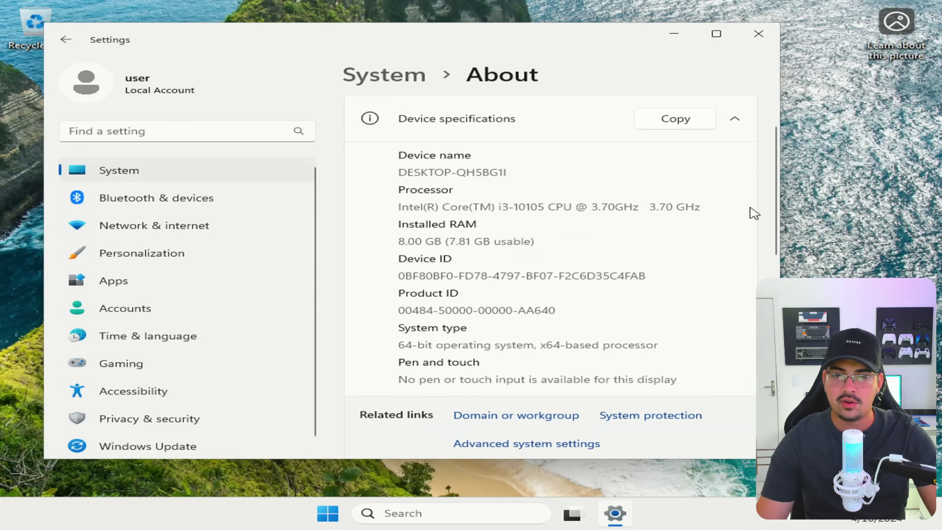
{"action": "scroll", "coordinate": [568, 333], "scroll_direction": "down", "scroll_amount": 5}
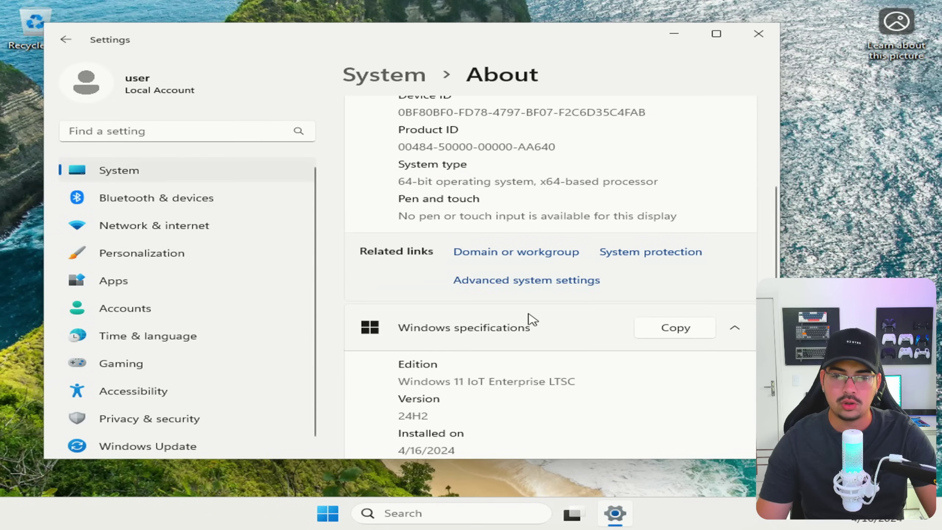
{"action": "scroll", "coordinate": [528, 320], "scroll_direction": "down", "scroll_amount": 3}
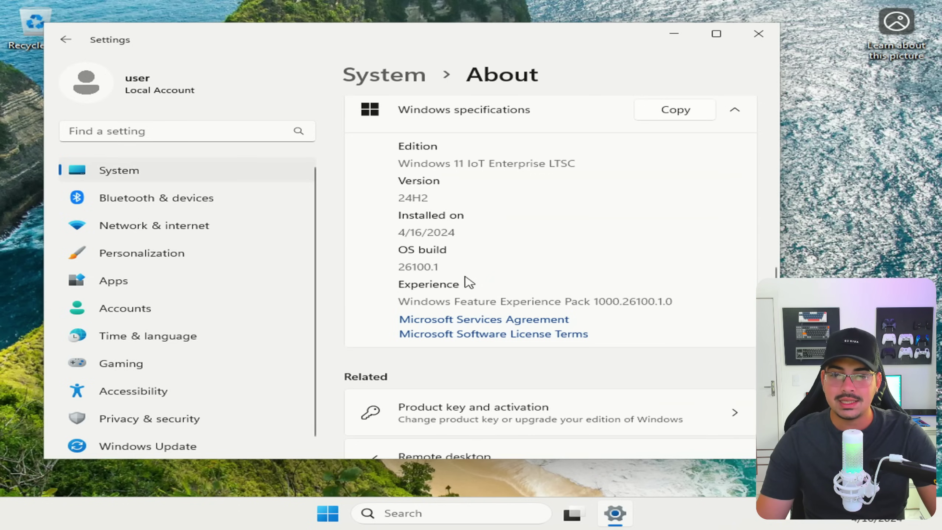
{"action": "scroll", "coordinate": [511, 438], "scroll_direction": "down", "scroll_amount": 4}
{"action": "scroll", "coordinate": [508, 417], "scroll_direction": "up", "scroll_amount": 10}
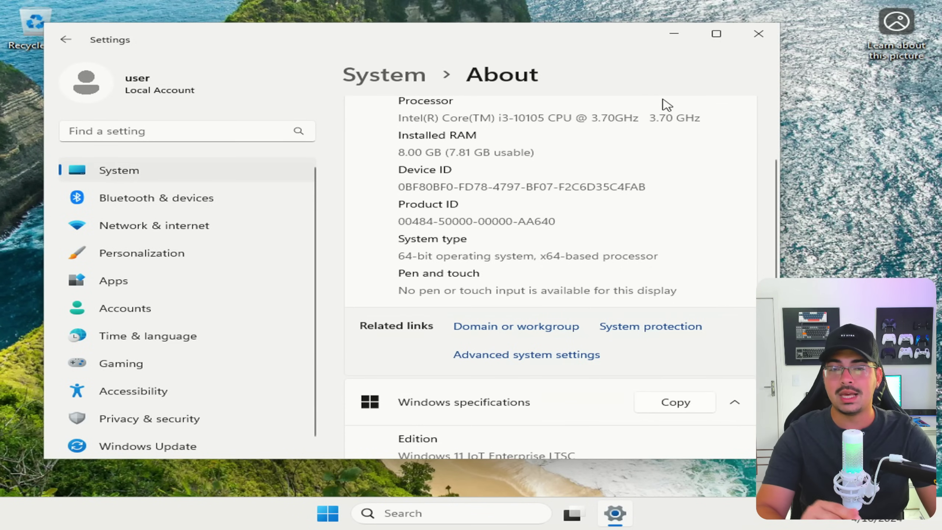
{"action": "left_click", "coordinate": [758, 33]}
- Check the CPU and memory performance graphs in Task Manager, and close it
{"action": "right_click", "coordinate": [675, 524]}
{"action": "left_click", "coordinate": [693, 460]}
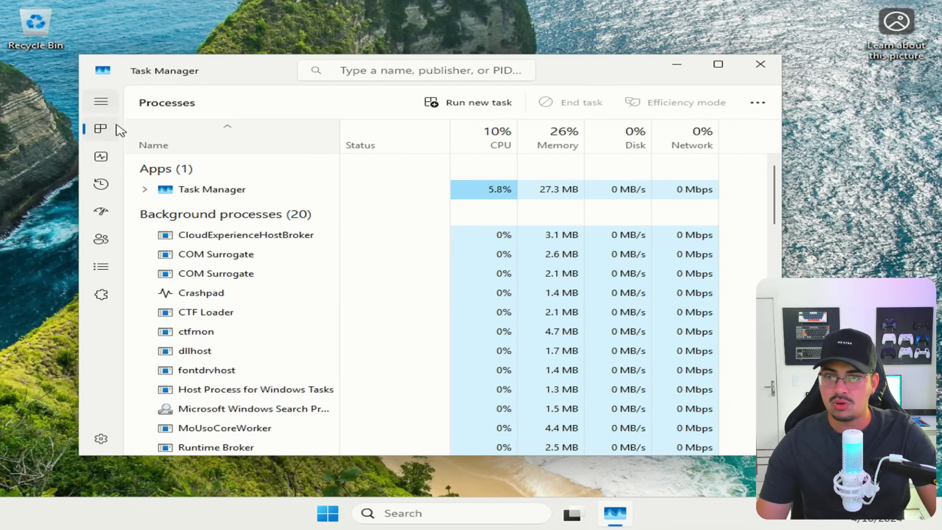
{"action": "left_click", "coordinate": [106, 156]}
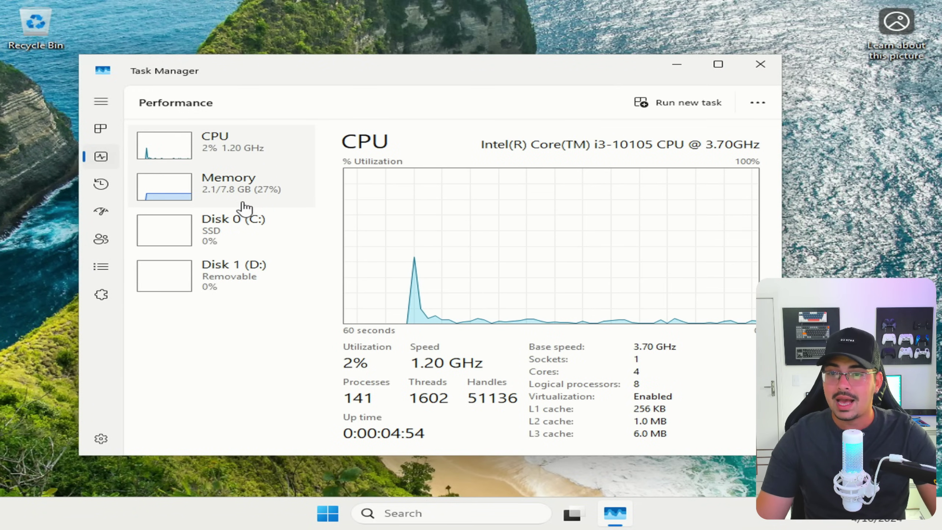
{"action": "left_click", "coordinate": [238, 200]}
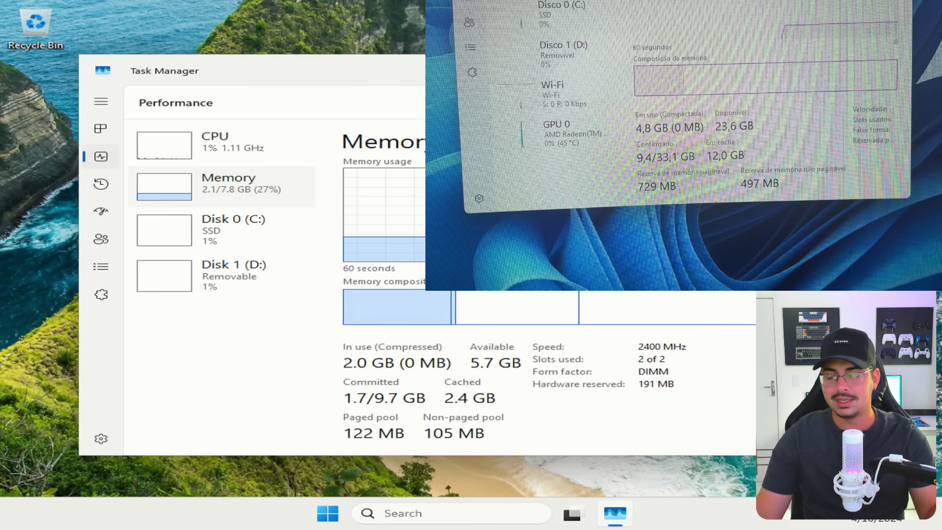
{"action": "left_click", "coordinate": [250, 153]}
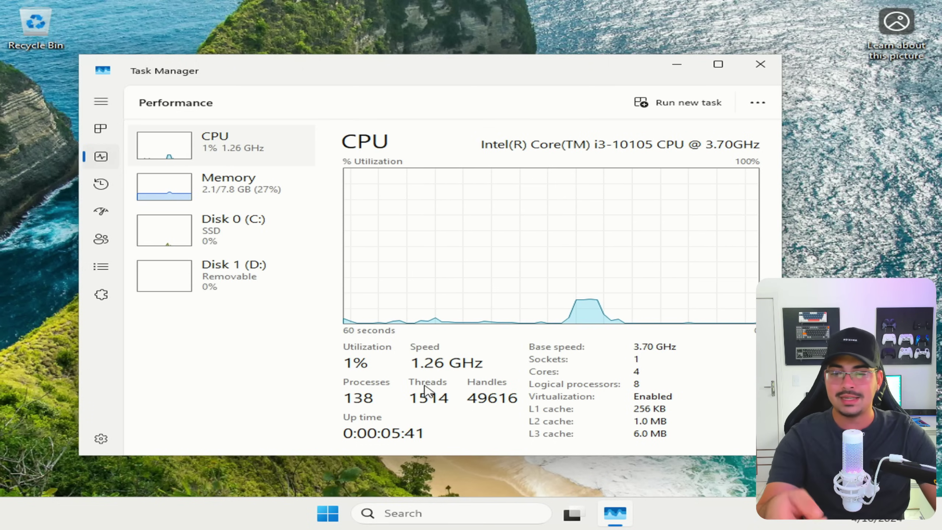
{"action": "left_click", "coordinate": [760, 64]}
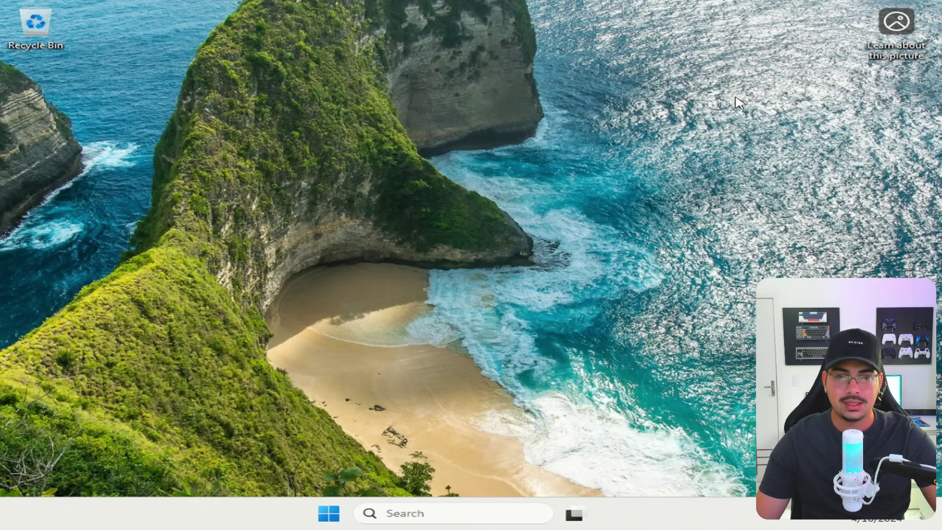
- Switch to File Explorer and examine the used and free space in the properties of Local Disk (C:)
{"action": "left_click", "coordinate": [345, 514]}
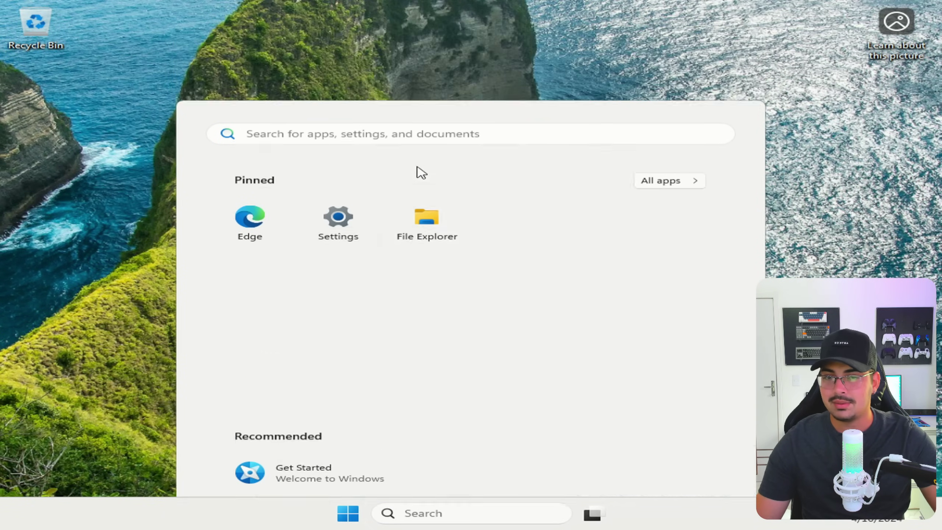
{"action": "key", "text": "super+e"}
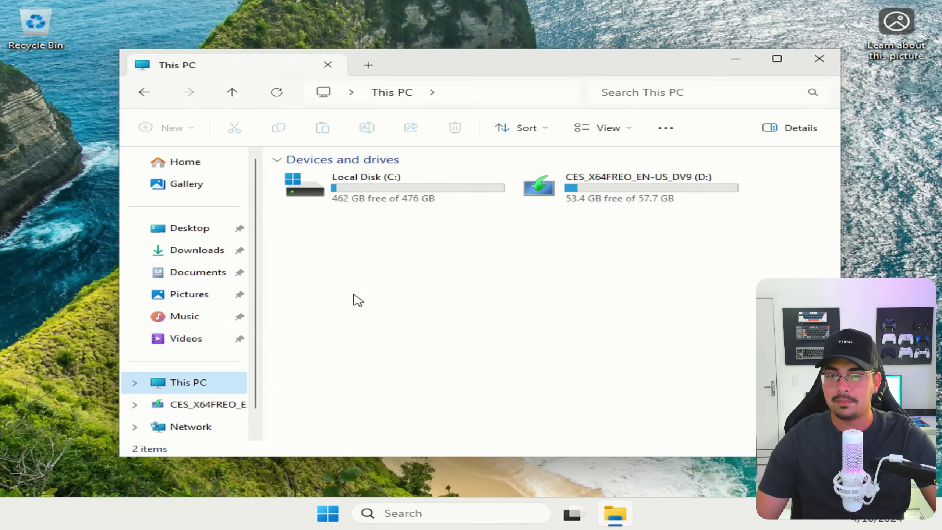
{"action": "right_click", "coordinate": [358, 189]}
{"action": "left_click", "coordinate": [430, 391]}
{"action": "left_click_drag", "start_coordinate": [622, 157], "coordinate": [388, 121]}
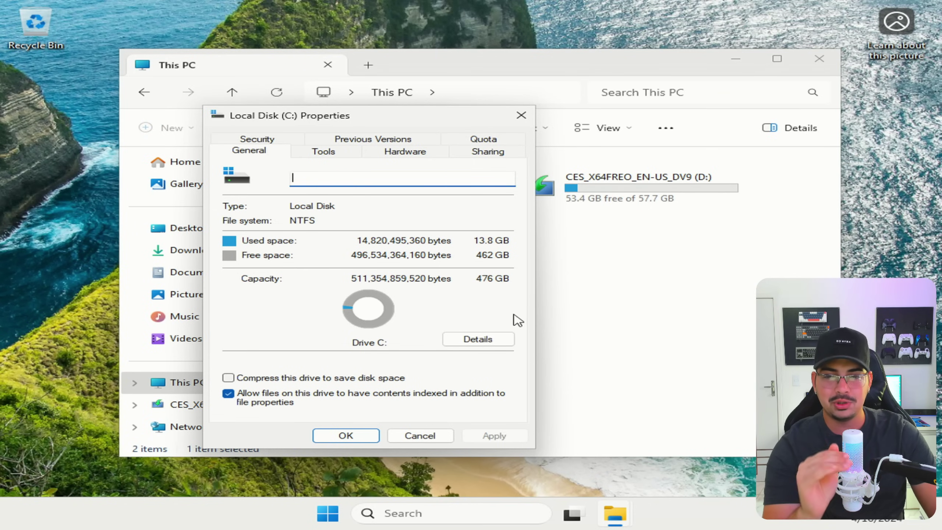
{"action": "key", "text": "Escape"}
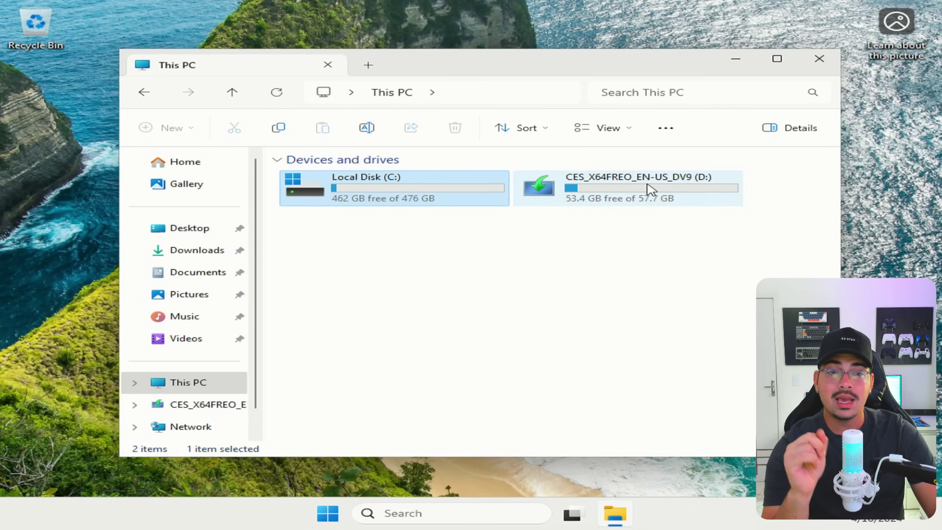
- Look at the contents of the CES_X64FREO_EN-US_DV9 (D:) drive and examine its used space in its properties
{"action": "double_click", "coordinate": [616, 200]}
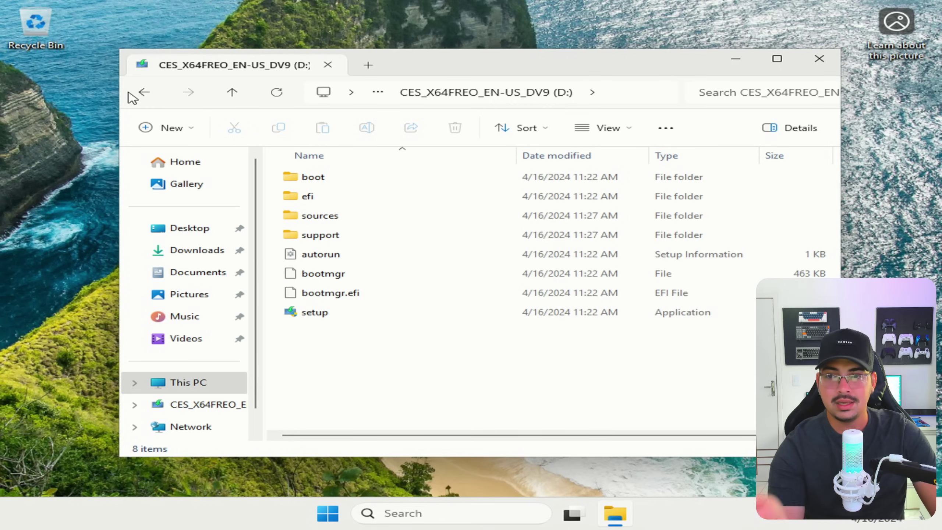
{"action": "left_click", "coordinate": [144, 93]}
{"action": "right_click", "coordinate": [592, 197]}
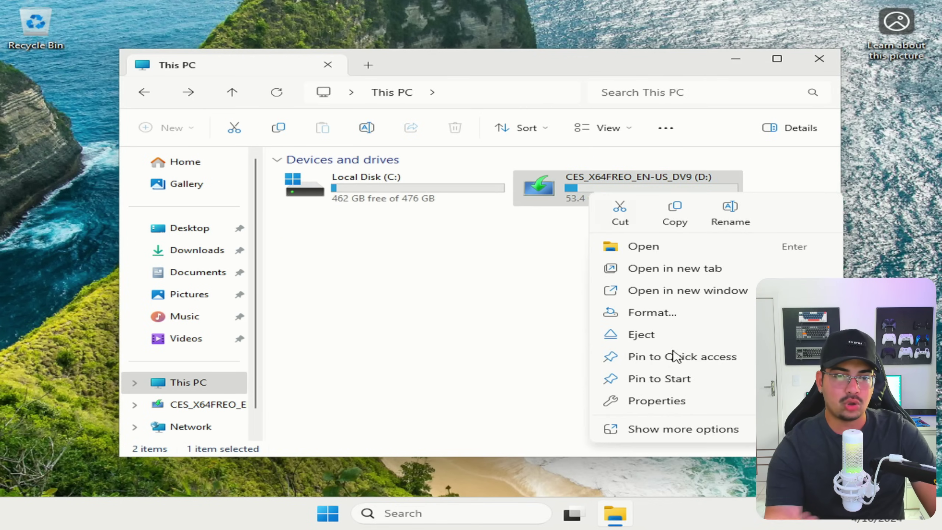
{"action": "left_click", "coordinate": [659, 401]}
{"action": "left_click_drag", "start_coordinate": [789, 172], "coordinate": [446, 142]}
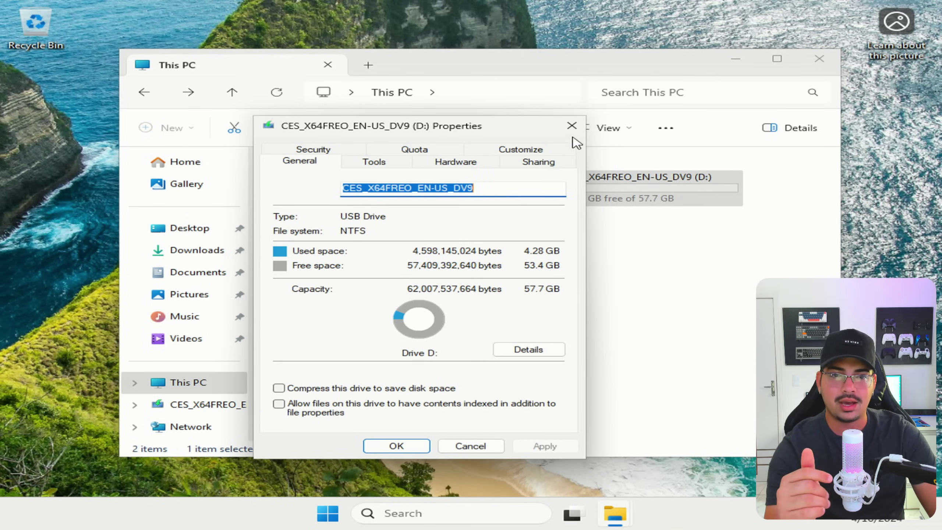
{"action": "left_click", "coordinate": [572, 125]}
{"action": "left_click", "coordinate": [596, 273]}
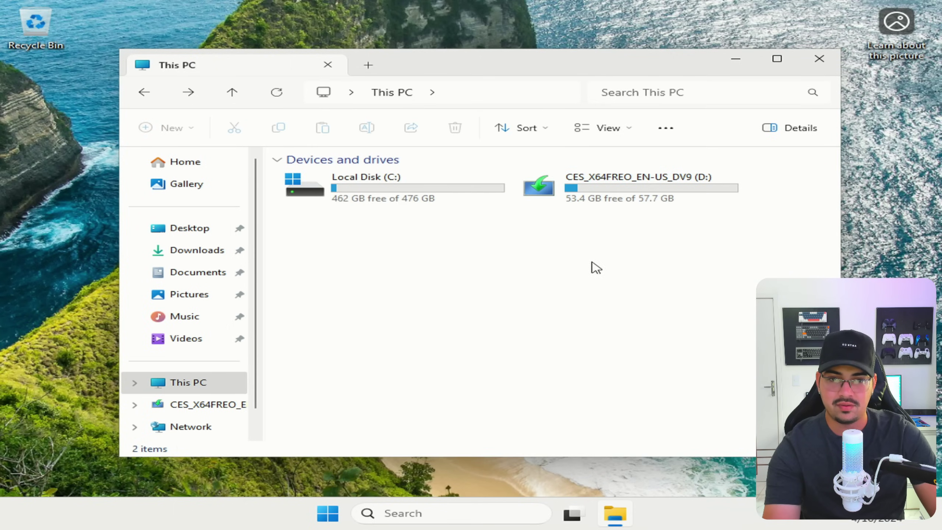
- Find install.wim in the sources folder of the D: drive and check its file size
{"action": "double_click", "coordinate": [603, 194]}
{"action": "double_click", "coordinate": [321, 217]}
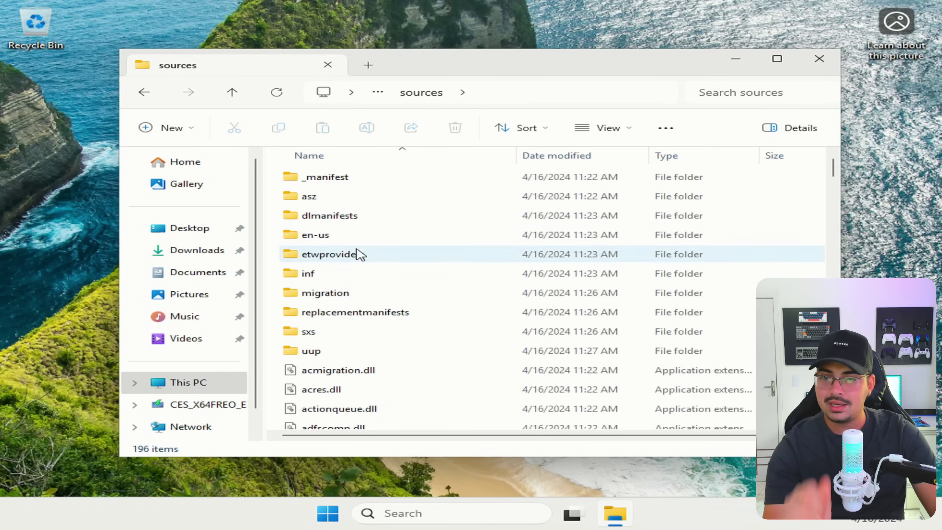
{"action": "scroll", "coordinate": [375, 275], "scroll_direction": "down", "scroll_amount": 5}
{"action": "scroll", "coordinate": [375, 275], "scroll_direction": "down", "scroll_amount": 3}
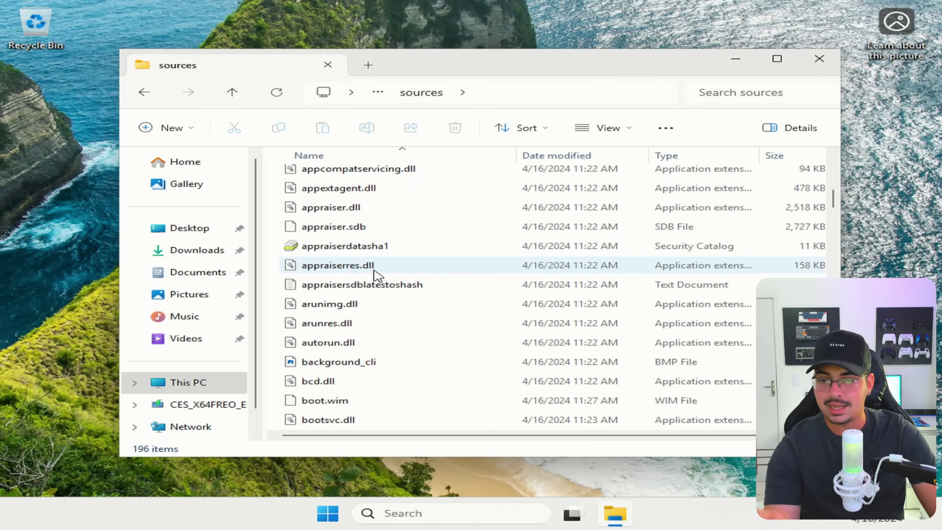
{"action": "scroll", "coordinate": [373, 323], "scroll_direction": "down", "scroll_amount": 4}
{"action": "scroll", "coordinate": [369, 323], "scroll_direction": "down", "scroll_amount": 13}
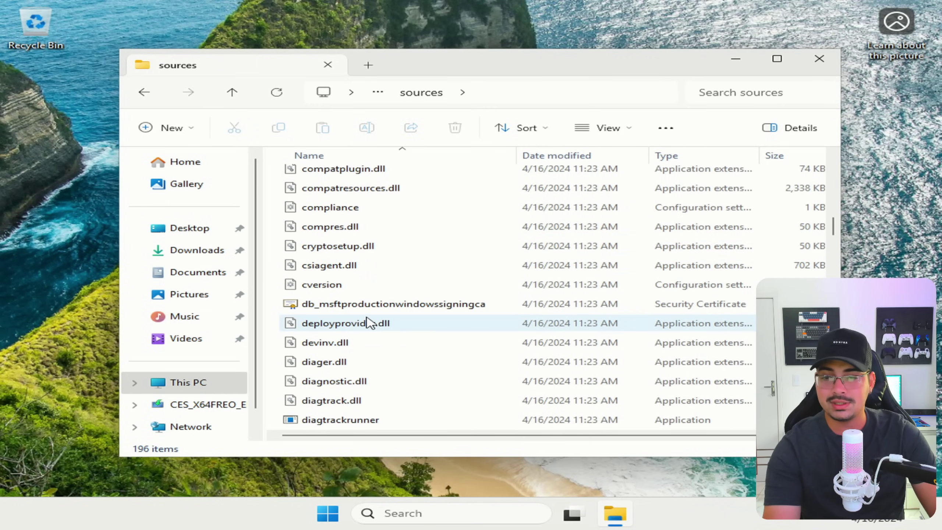
{"action": "scroll", "coordinate": [367, 297], "scroll_direction": "down", "scroll_amount": 2}
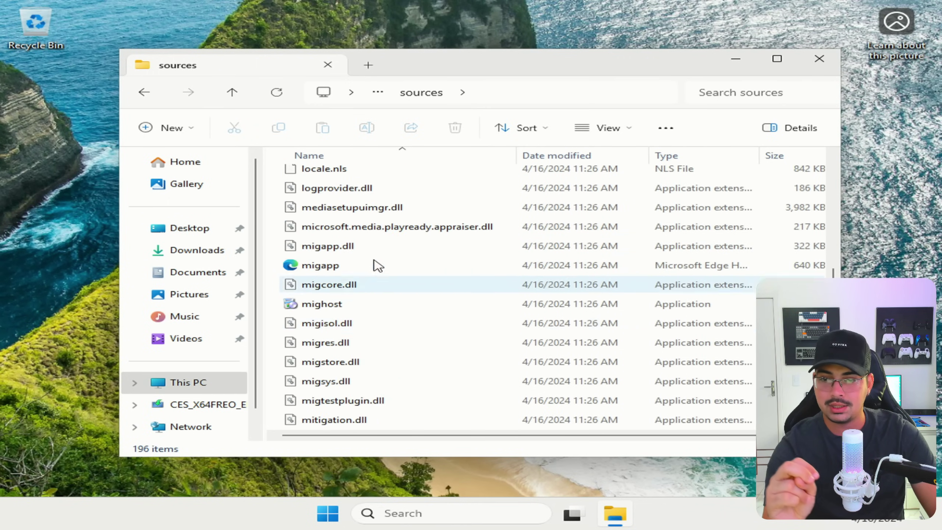
{"action": "key", "text": "i"}
{"action": "key", "text": "i"}
{"action": "key", "text": "i"}
{"action": "left_click", "coordinate": [336, 212]}
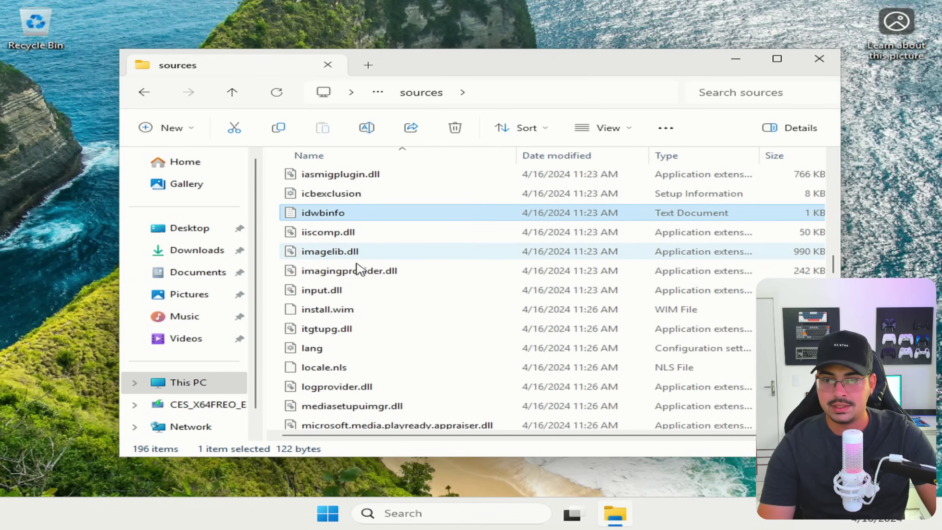
{"action": "left_click", "coordinate": [359, 313]}
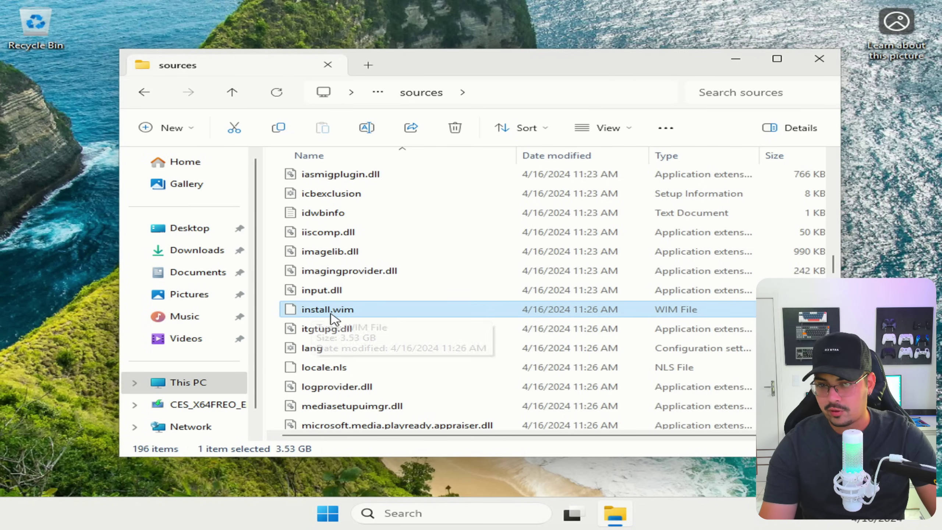
{"action": "mouse_move", "coordinate": [336, 316]}
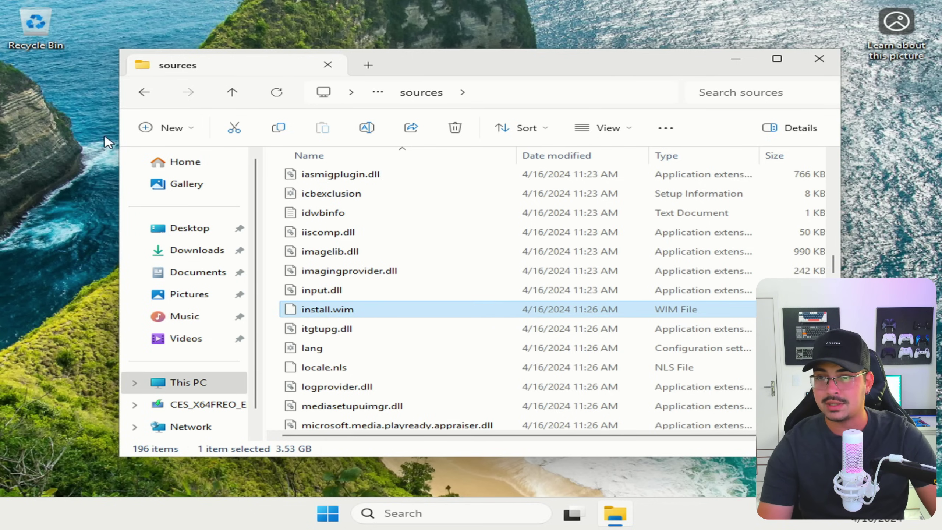
- Return from the sources folder to This PC and close File Explorer
{"action": "left_click", "coordinate": [144, 92]}
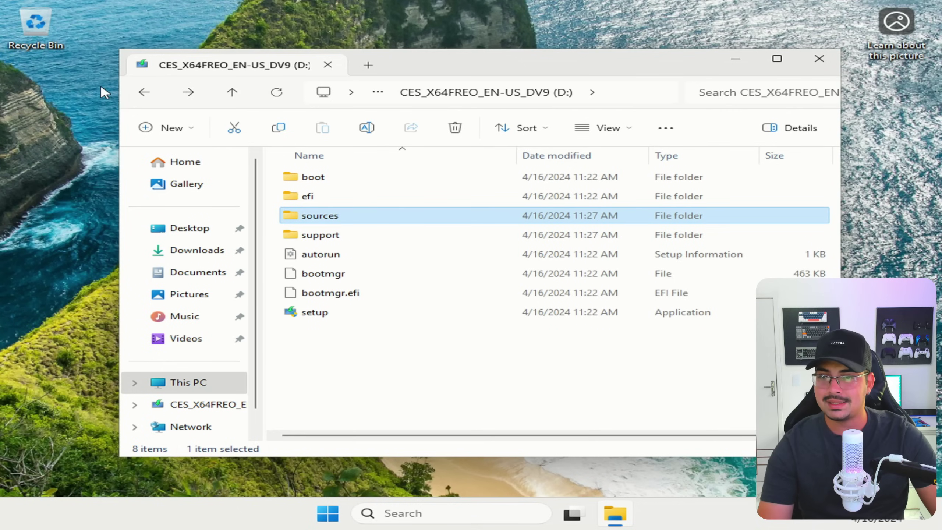
{"action": "left_click", "coordinate": [145, 95]}
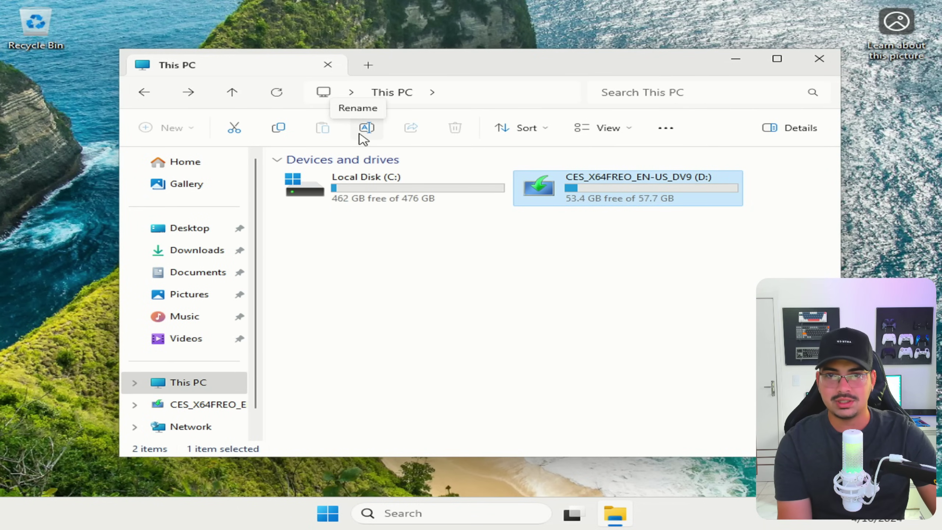
{"action": "left_click", "coordinate": [819, 59]}
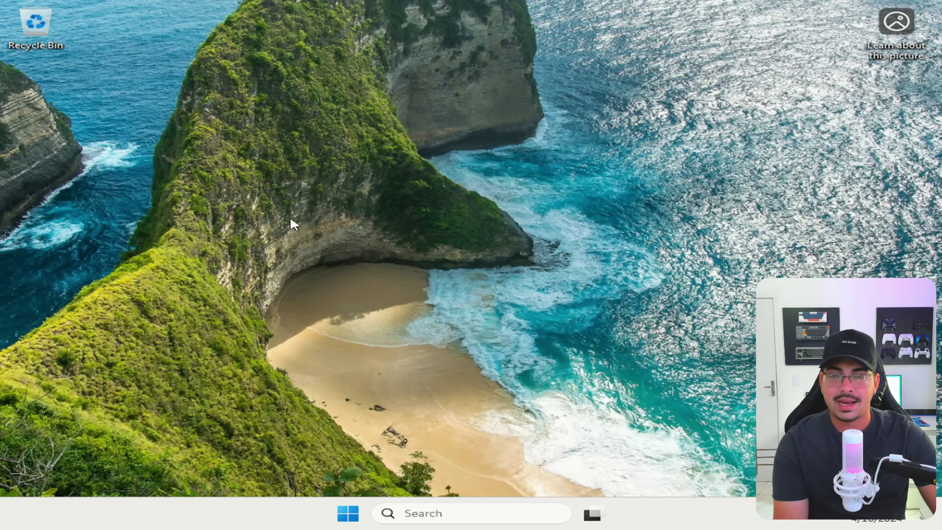
- Open the Language & region page of the Windows Settings
{"action": "left_click", "coordinate": [348, 513]}
{"action": "left_click", "coordinate": [811, 166]}
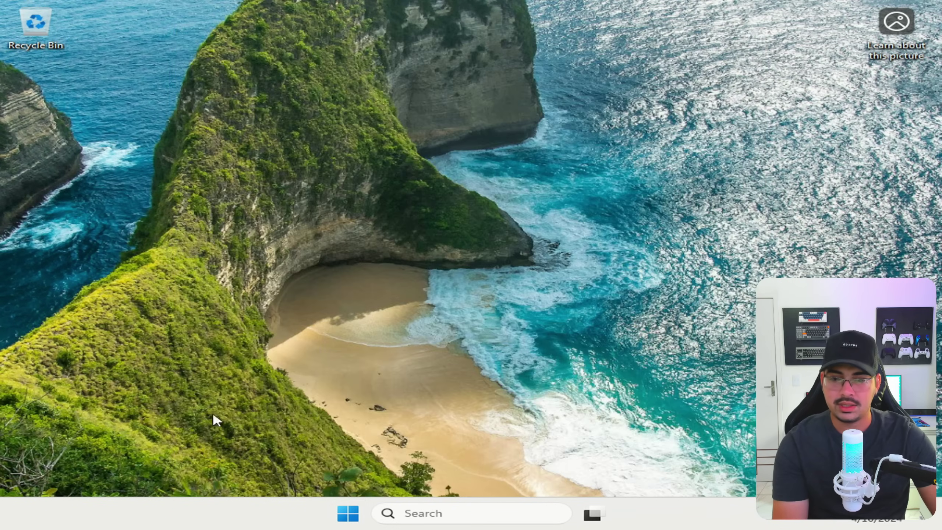
{"action": "left_click", "coordinate": [350, 512]}
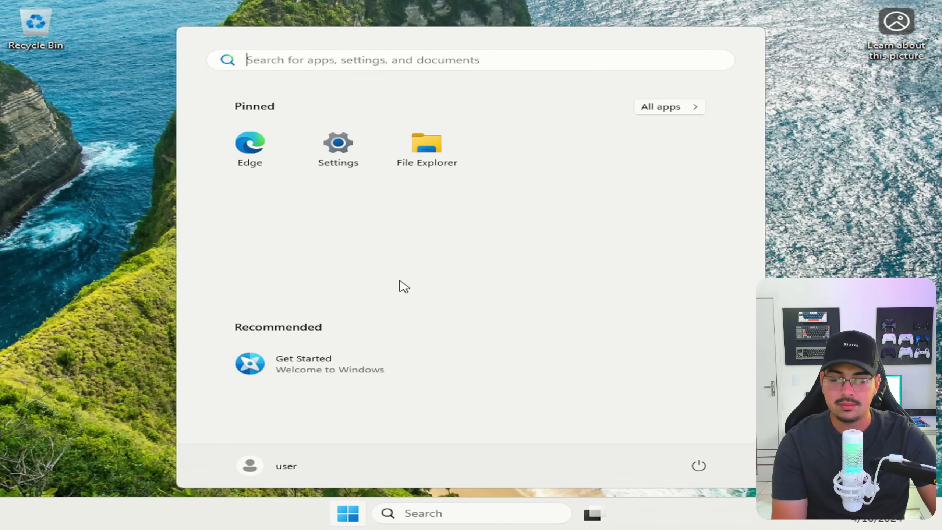
{"action": "left_click", "coordinate": [334, 161]}
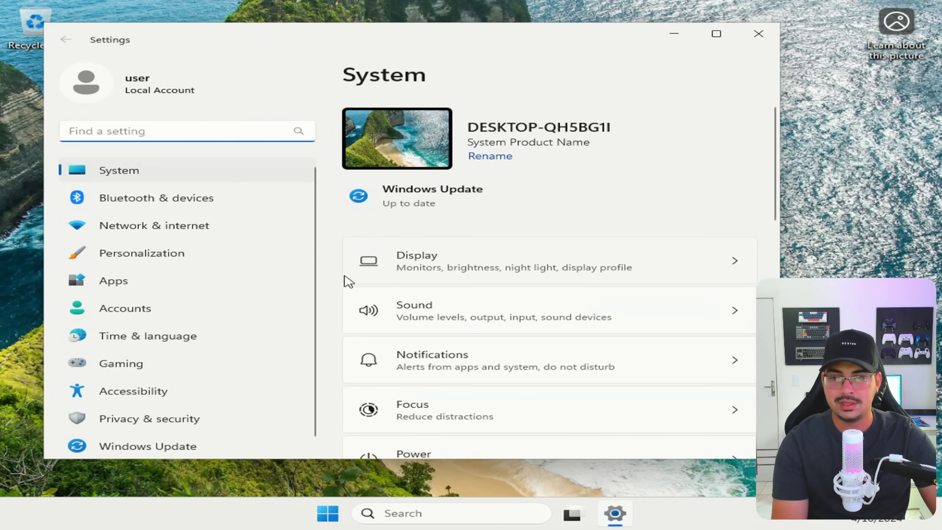
{"action": "left_click", "coordinate": [183, 336]}
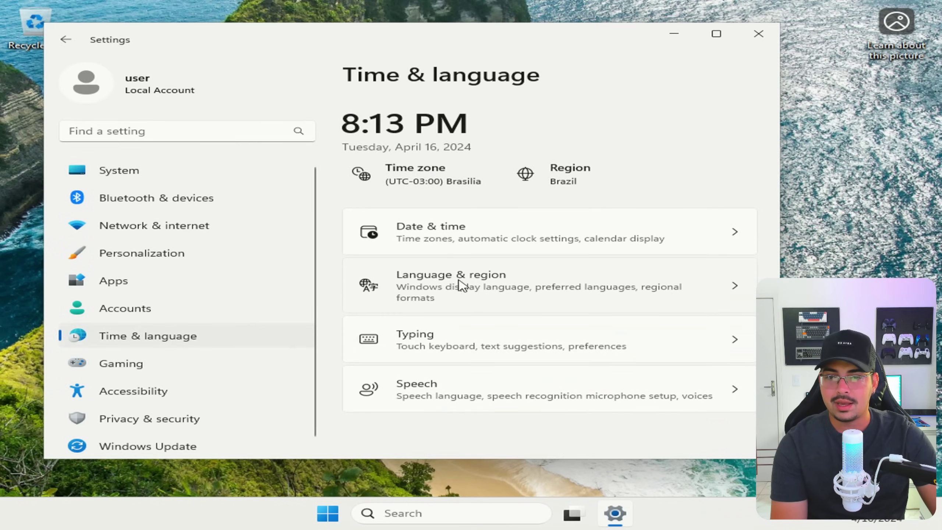
{"action": "left_click", "coordinate": [445, 290]}
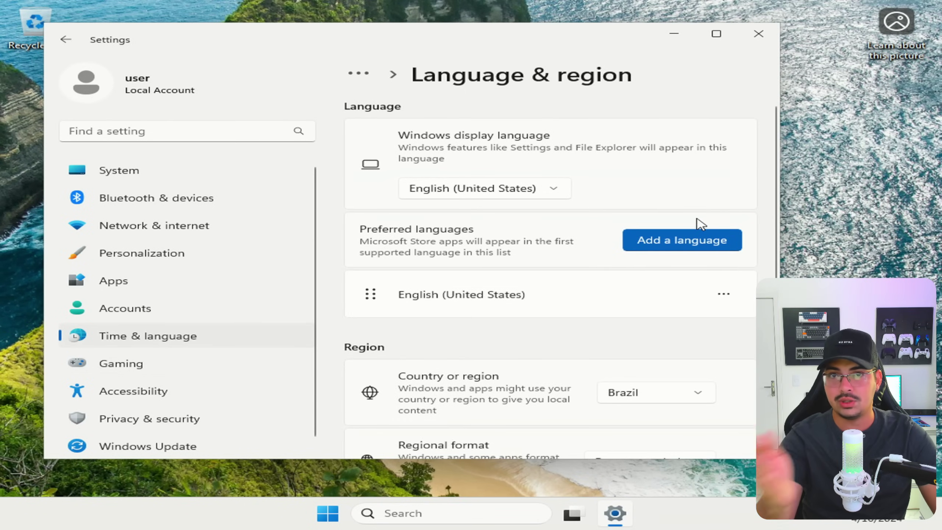
{"action": "left_click", "coordinate": [668, 246]}
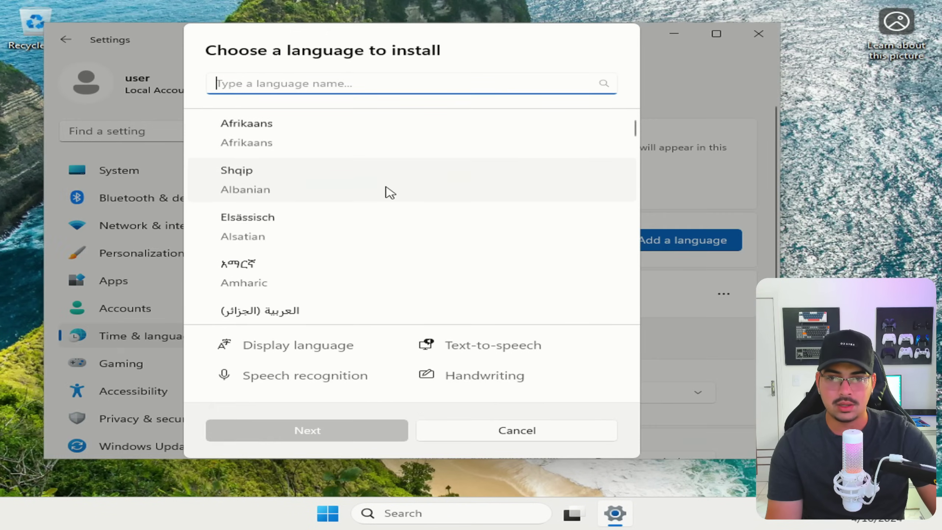
{"action": "type", "text": "po"}
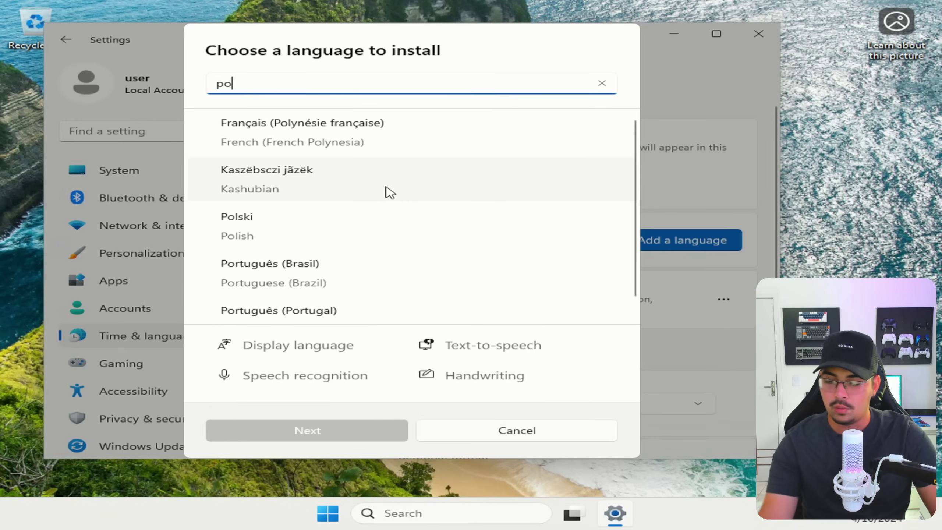
{"action": "type", "text": "rt"}
{"action": "left_click", "coordinate": [304, 131]}
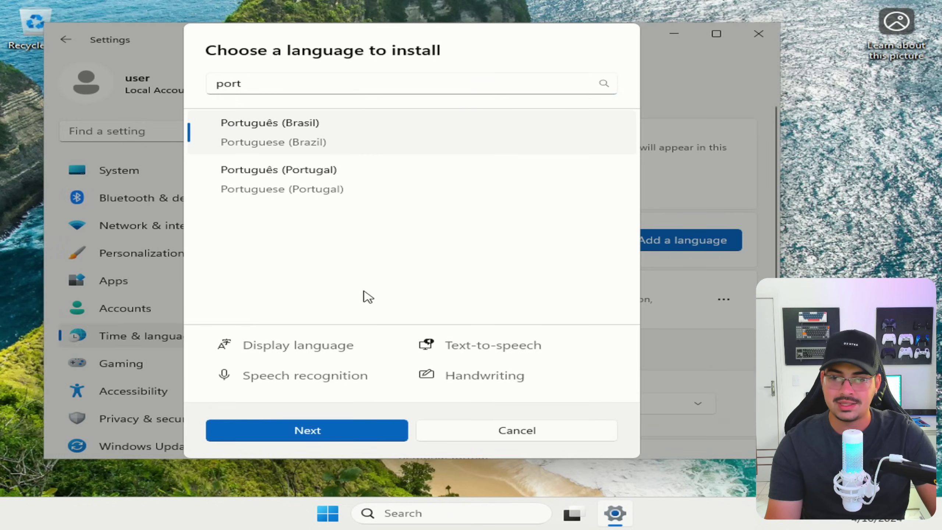
{"action": "left_click", "coordinate": [298, 440]}
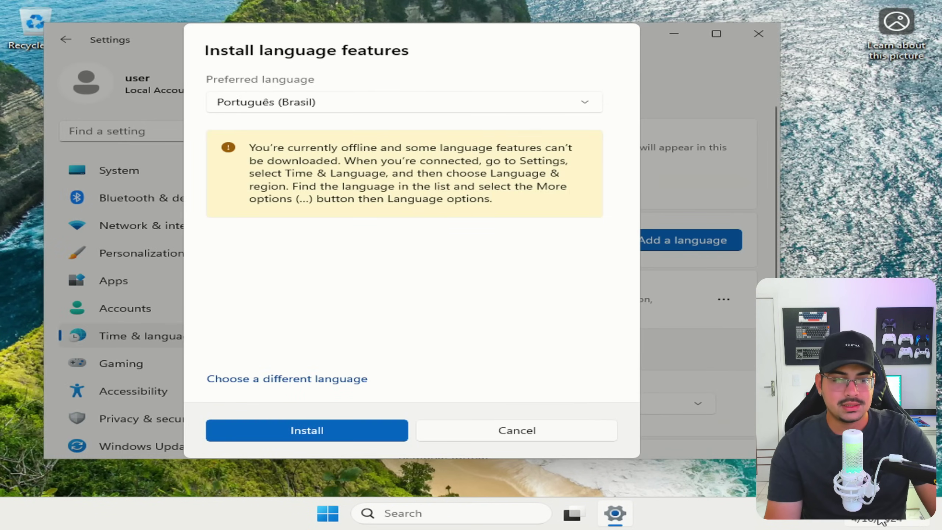
- Open the list of available Wi-Fi networks to get online and cancel the pending language installation
{"action": "left_click", "coordinate": [842, 523]}
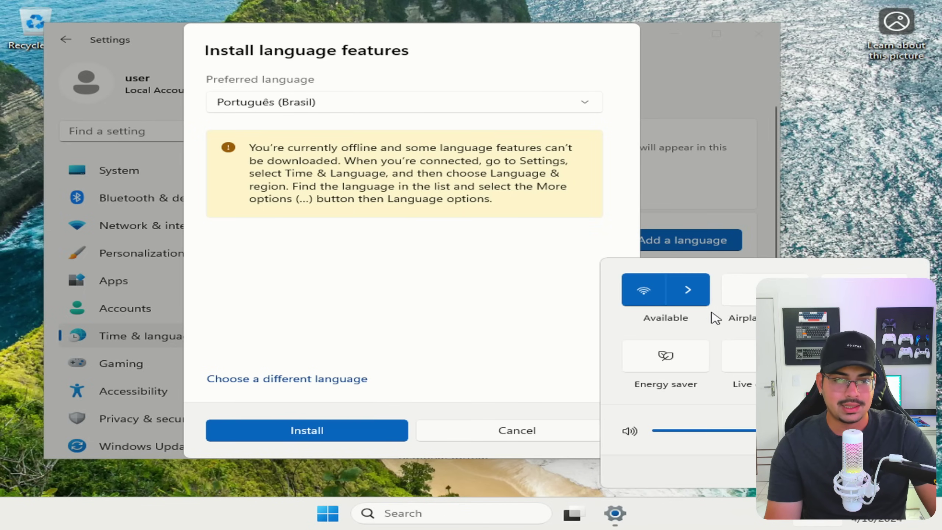
{"action": "left_click", "coordinate": [688, 290]}
{"action": "left_click", "coordinate": [517, 430]}
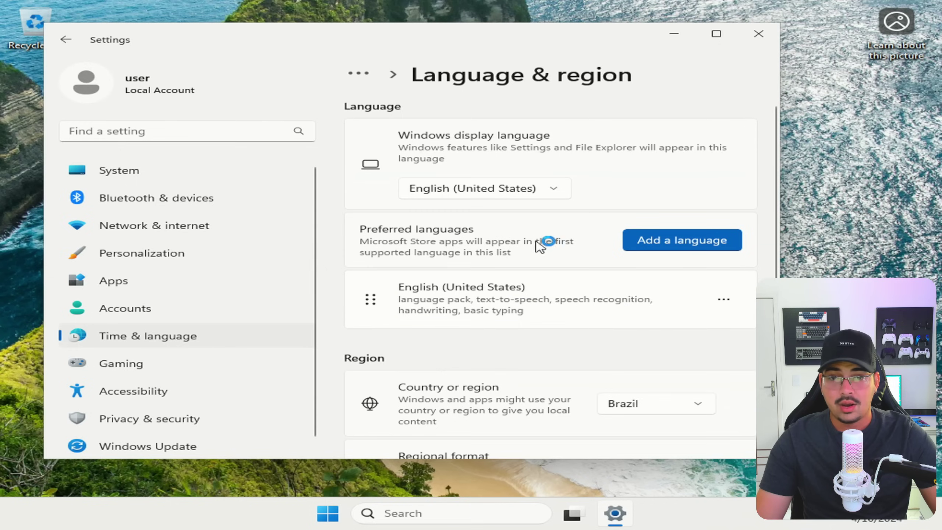
- Install Português (Brasil) with its language pack and enhanced speech recognition, and set it as the Windows display language
{"action": "left_click", "coordinate": [715, 234]}
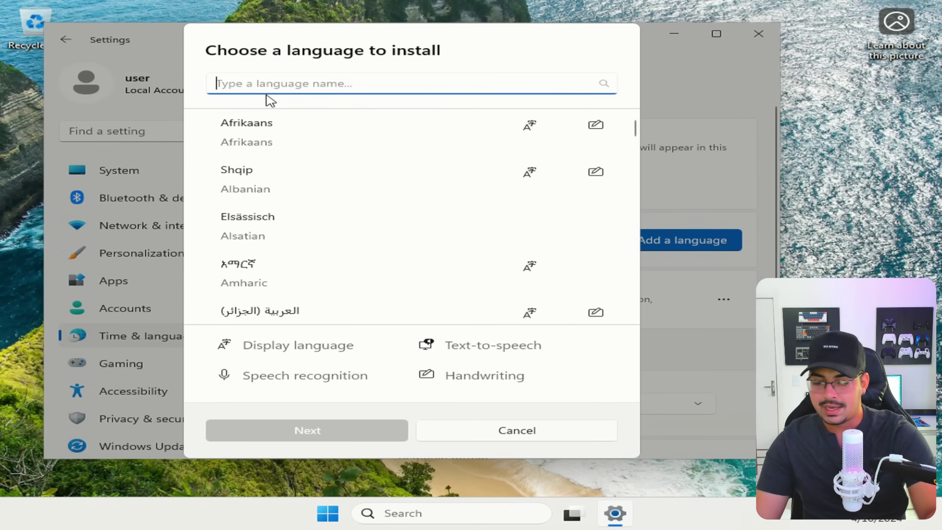
{"action": "type", "text": "por"}
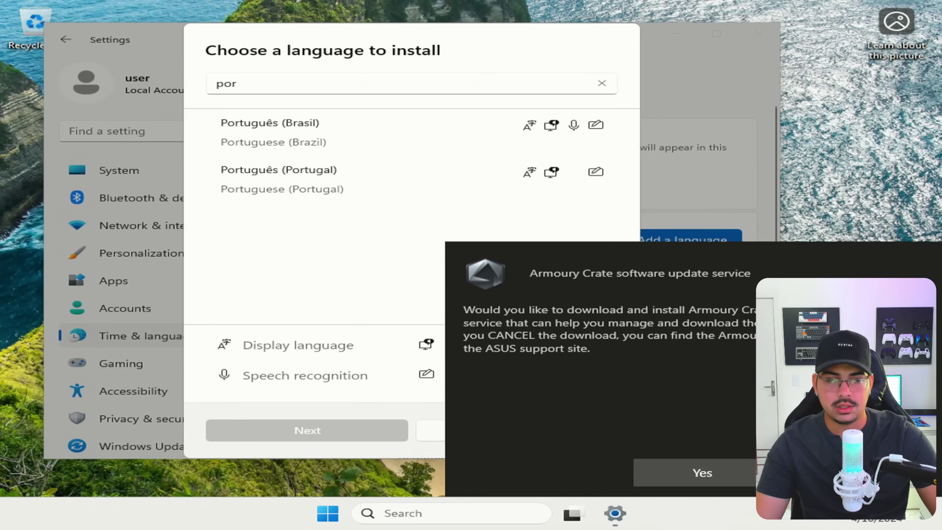
{"action": "left_click", "coordinate": [370, 150]}
{"action": "left_click", "coordinate": [318, 436]}
{"action": "left_click", "coordinate": [214, 241]}
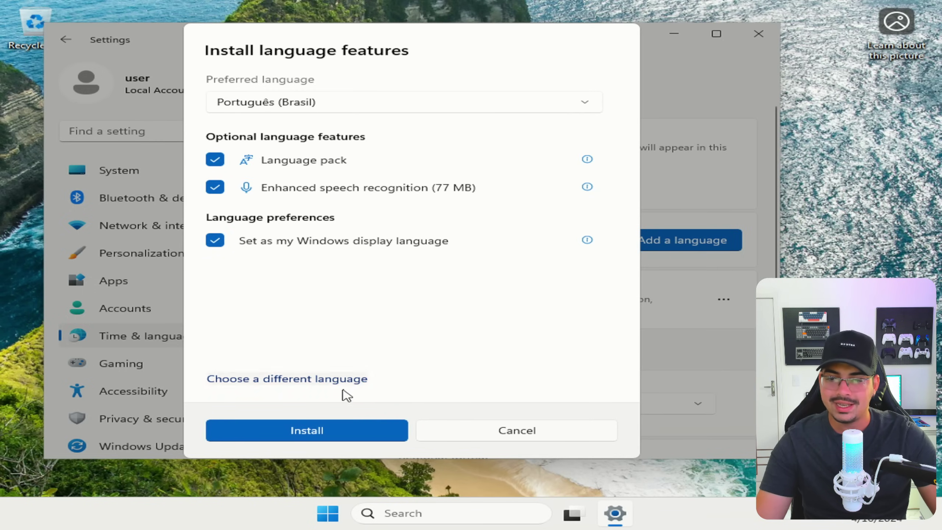
{"action": "left_click", "coordinate": [334, 433]}
- Enable getting the latest updates as soon as they're available in Windows Update and check for updates
{"action": "scroll", "coordinate": [288, 349], "scroll_direction": "down", "scroll_amount": 1}
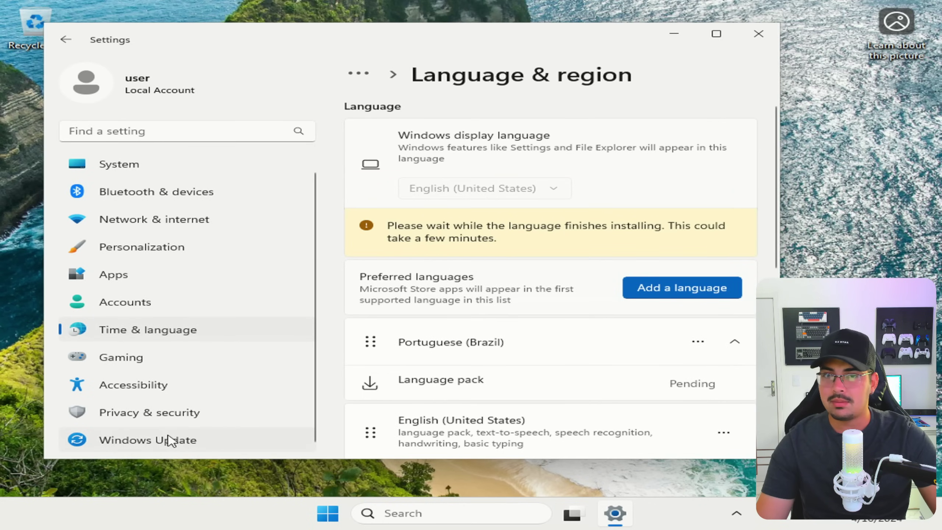
{"action": "left_click", "coordinate": [152, 445]}
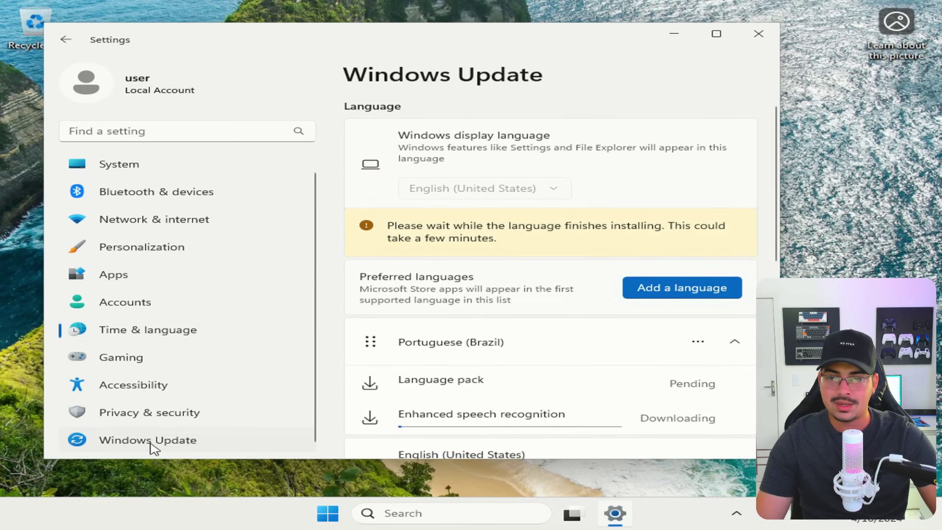
{"action": "left_click", "coordinate": [715, 236]}
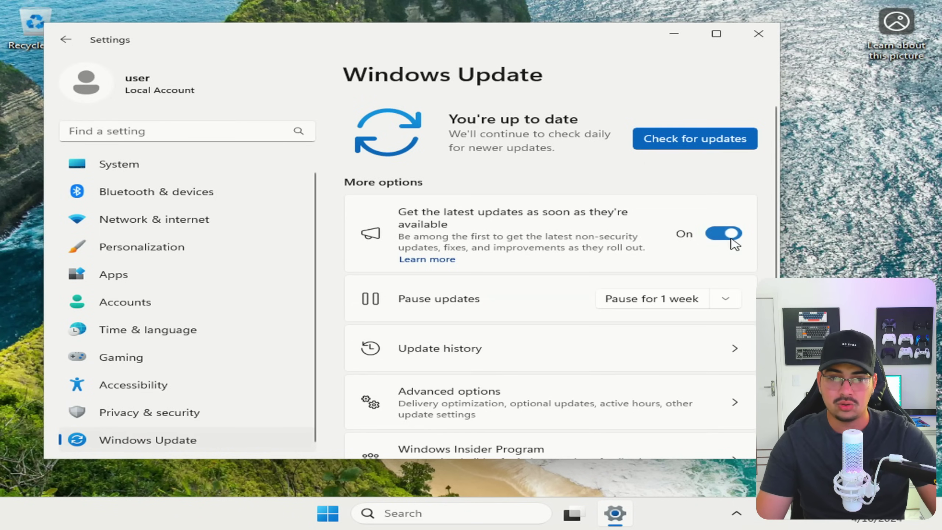
{"action": "left_click", "coordinate": [677, 151]}
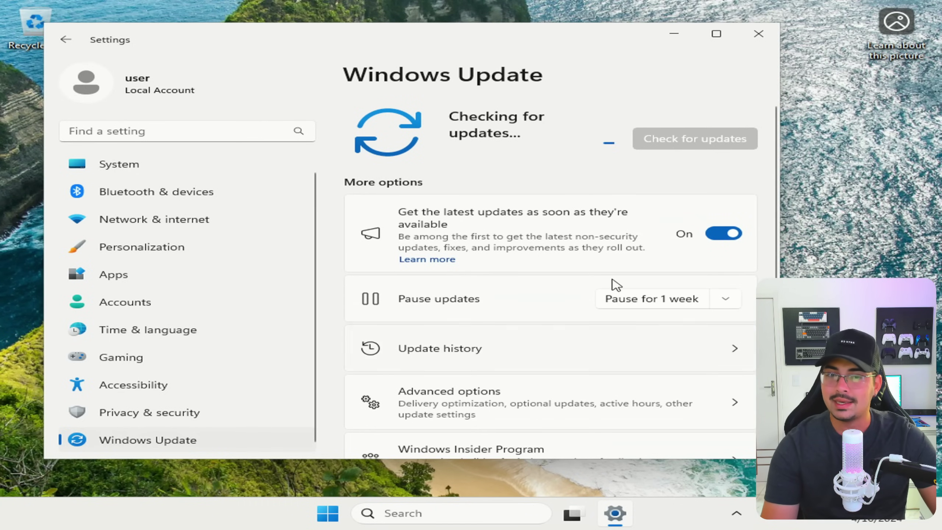
- Check the installation progress of Portuguese (Brazil) in Language & region and the download progress in Windows Update
{"action": "left_click", "coordinate": [177, 333]}
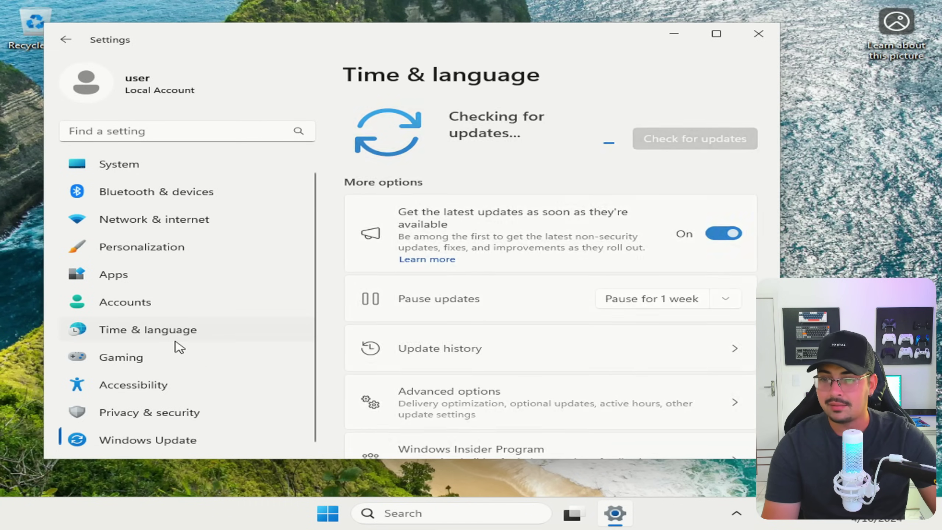
{"action": "left_click", "coordinate": [579, 287]}
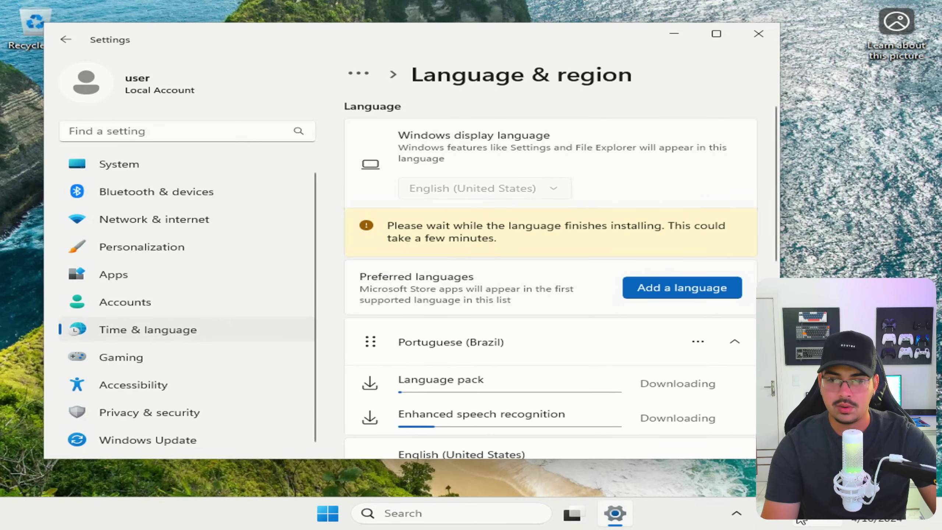
{"action": "scroll", "coordinate": [527, 248], "scroll_direction": "down", "scroll_amount": 5}
{"action": "scroll", "coordinate": [480, 321], "scroll_direction": "up", "scroll_amount": 3}
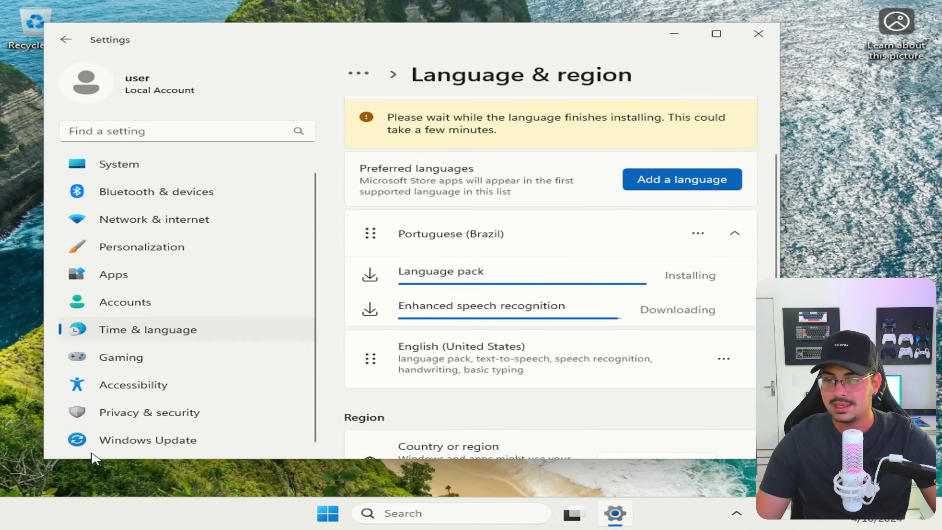
{"action": "left_click", "coordinate": [146, 440]}
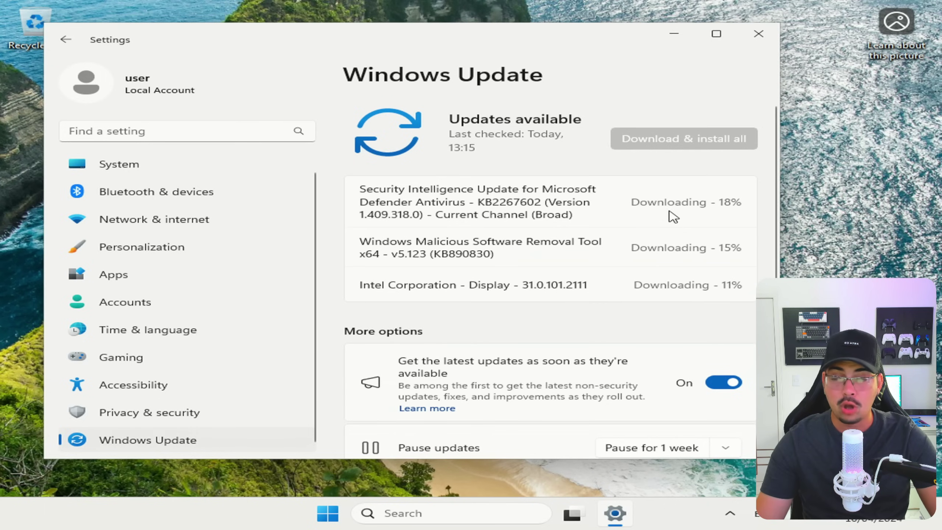
{"action": "left_click", "coordinate": [171, 329]}
{"action": "left_click", "coordinate": [517, 282]}
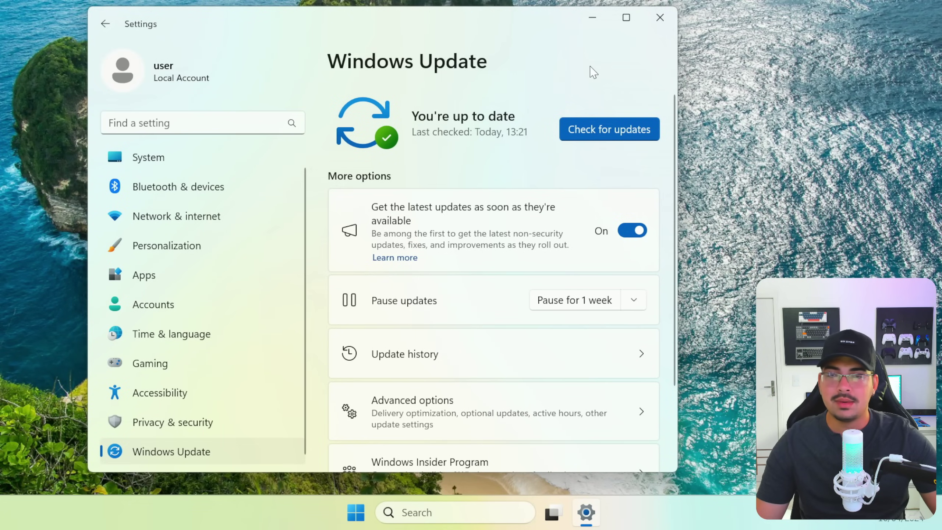
- Close Settings and restart Windows to apply the new display language
{"action": "left_click", "coordinate": [653, 24]}
{"action": "left_click", "coordinate": [364, 514]}
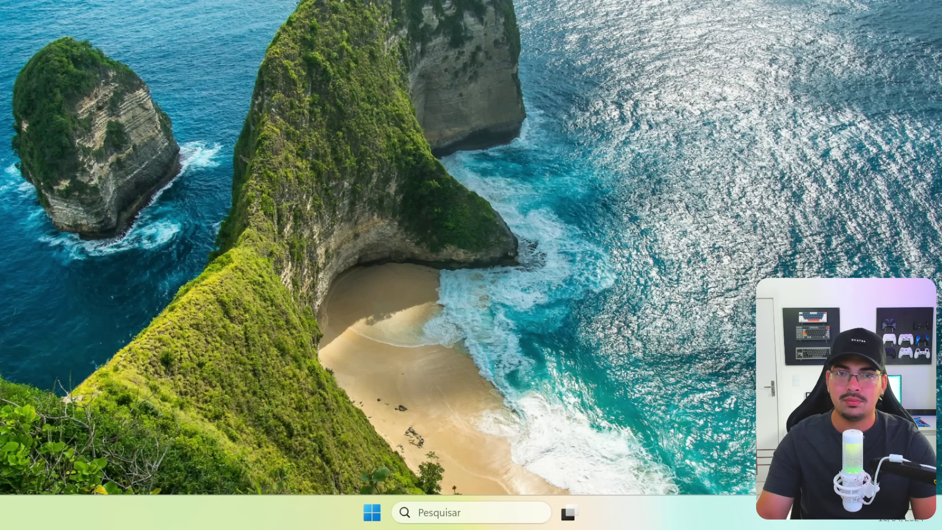
- Open the Settings in Portuguese, look over the Sistema and Personalização pages, and close the window
{"action": "left_click", "coordinate": [369, 510]}
{"action": "left_click", "coordinate": [365, 170]}
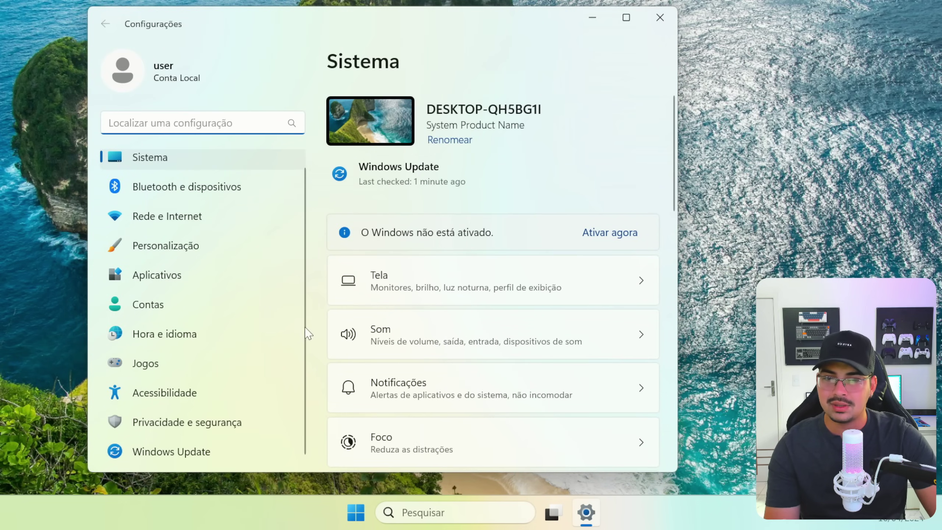
{"action": "scroll", "coordinate": [330, 309], "scroll_direction": "down", "scroll_amount": 5}
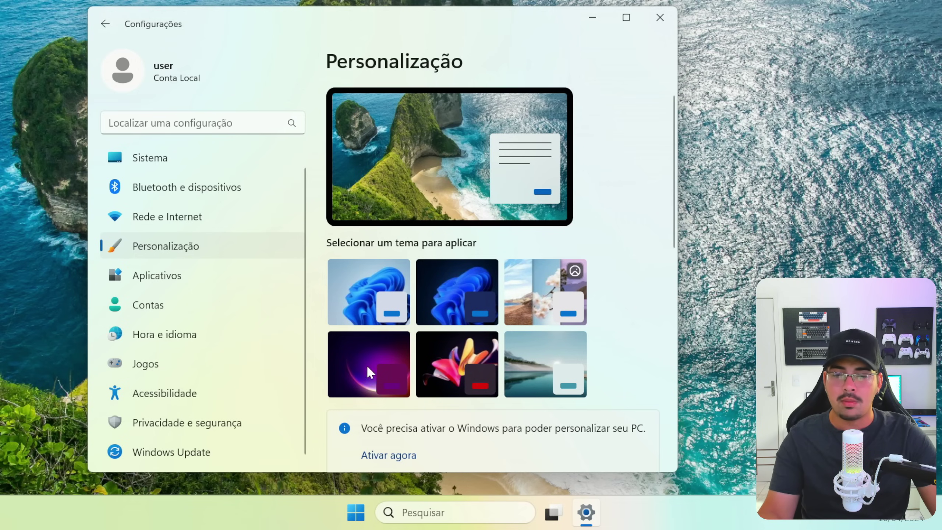
{"action": "scroll", "coordinate": [483, 305], "scroll_direction": "down", "scroll_amount": 1}
{"action": "scroll", "coordinate": [493, 314], "scroll_direction": "up", "scroll_amount": 1}
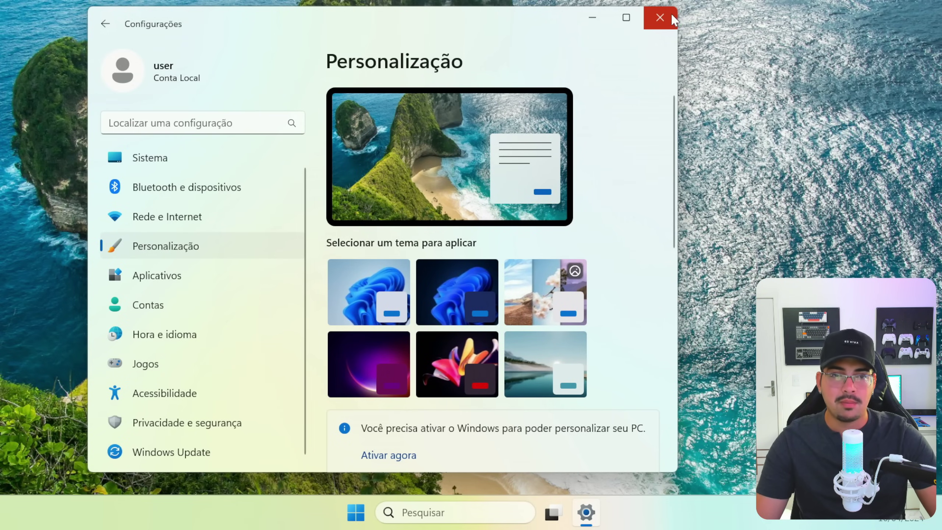
{"action": "left_click", "coordinate": [660, 17]}
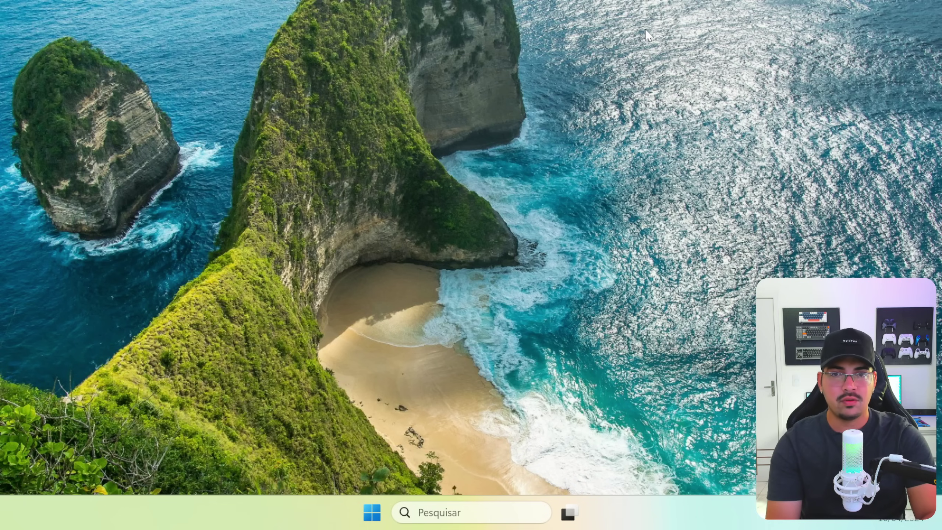